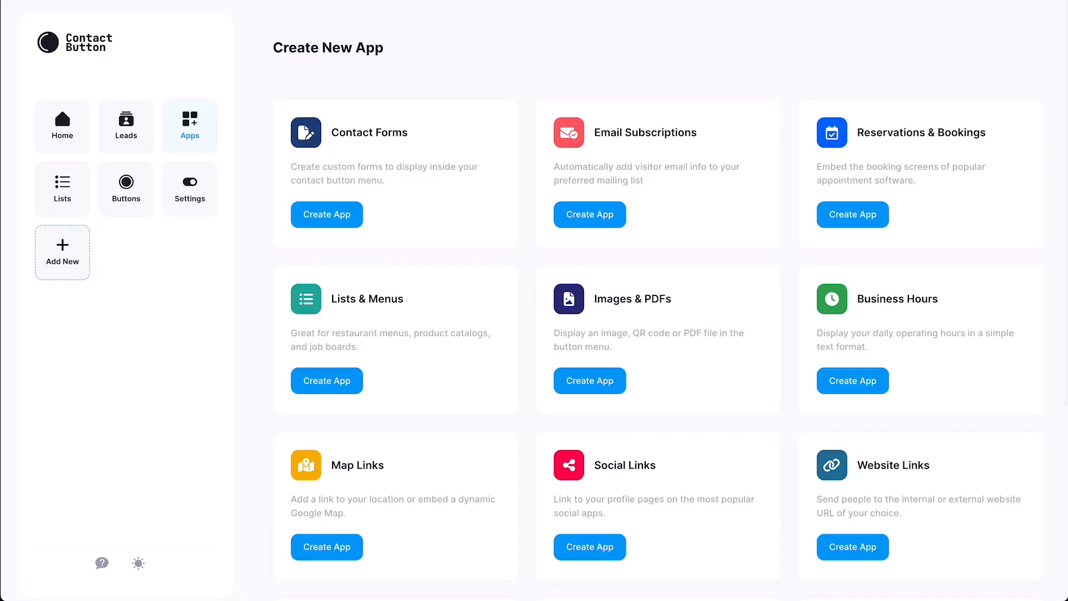
# Start creating a new Contact Forms app.
pyautogui.scroll(-3, 645, 300)
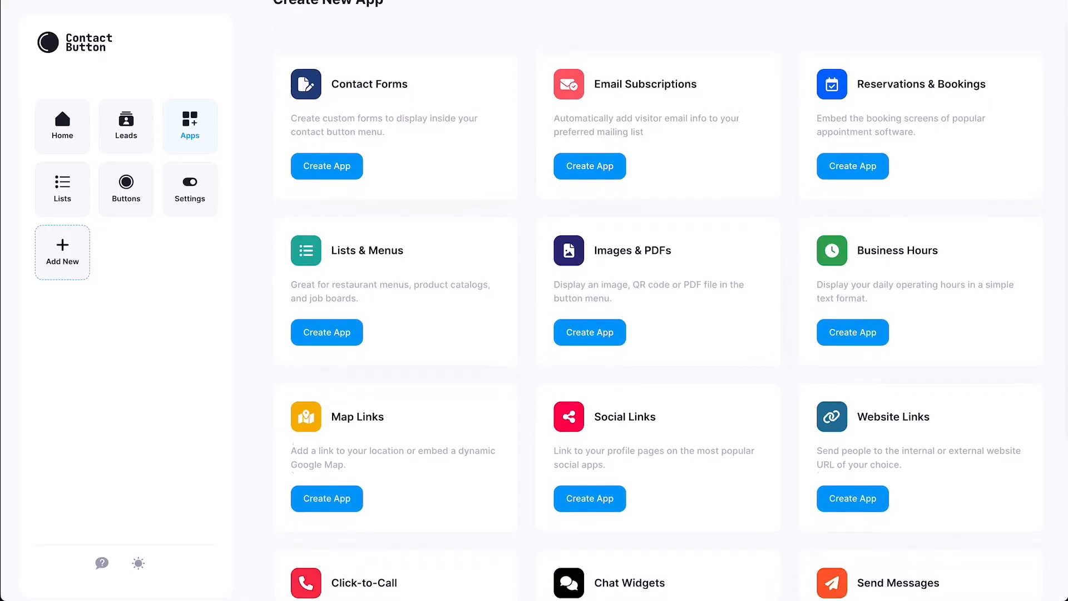
pyautogui.scroll(-4, 646, 300)
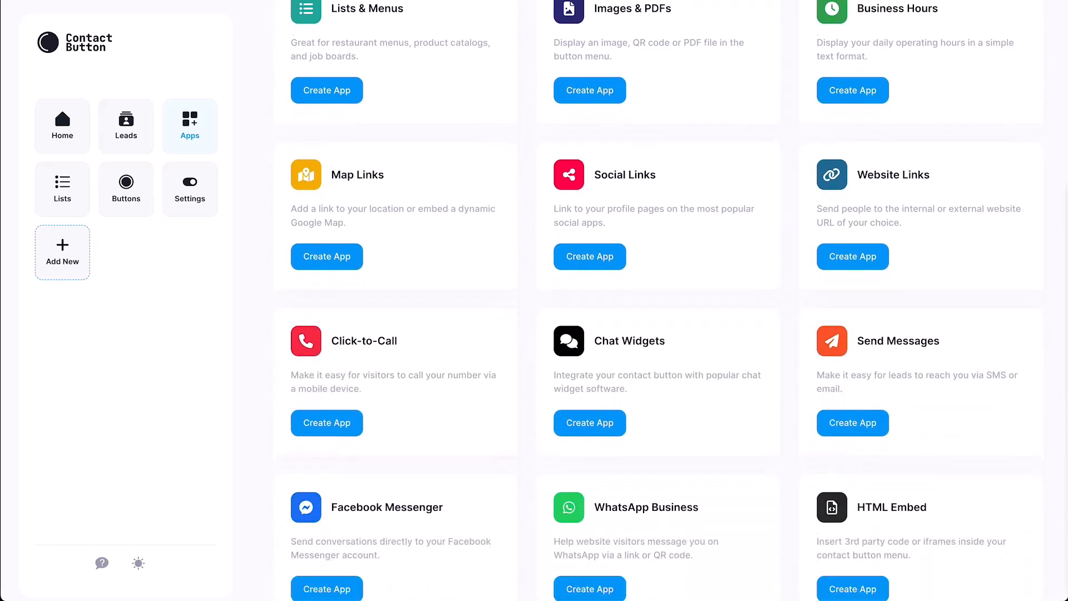
pyautogui.scroll(4, 655, 301)
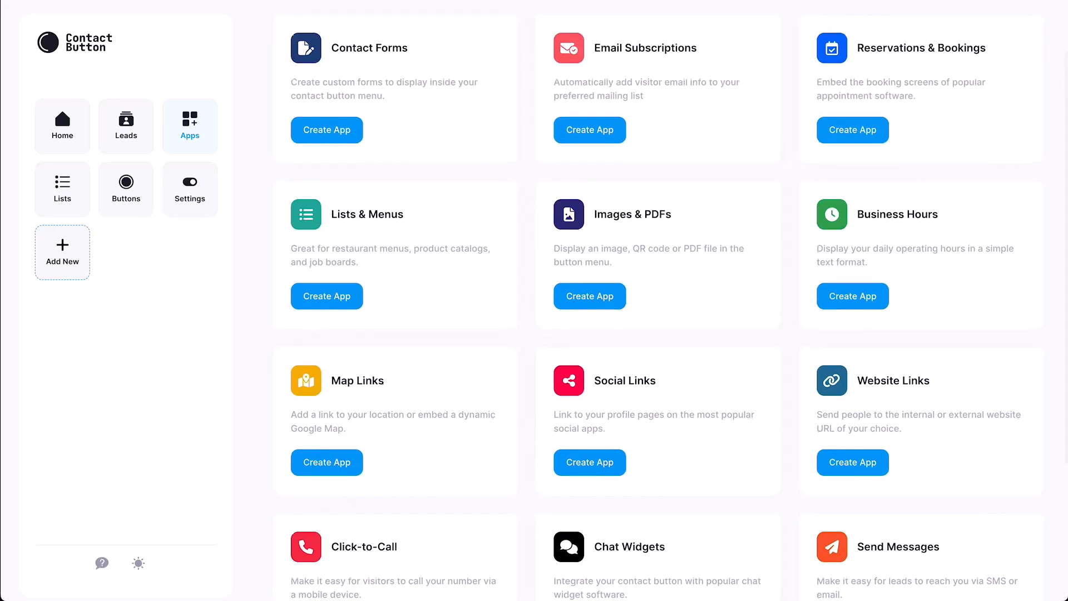
pyautogui.scroll(2, 656, 301)
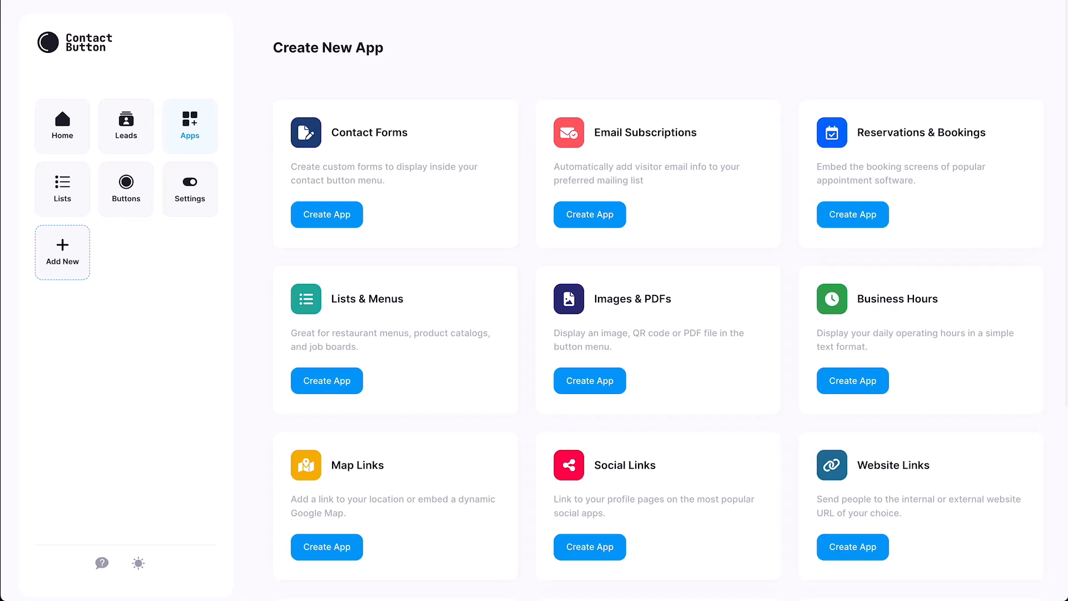
pyautogui.click(327, 214)
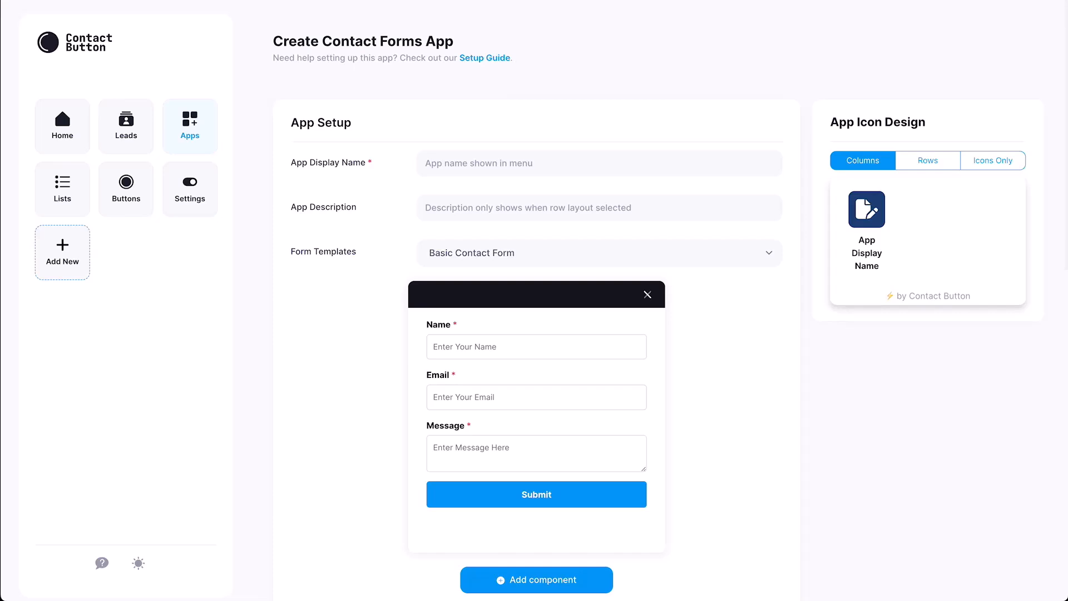
# Name the app 'Contact Form' with description 'Click here to contact us via a form'.
pyautogui.click(426, 163)
pyautogui.write('Con')
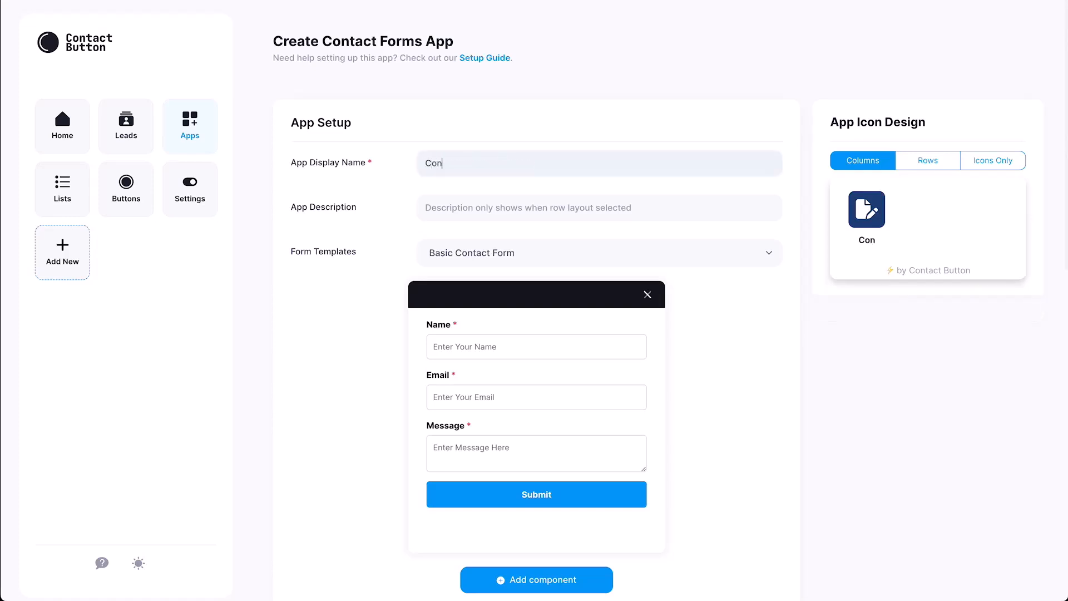
pyautogui.write('tact Form')
pyautogui.click(426, 208)
pyautogui.write('Click ')
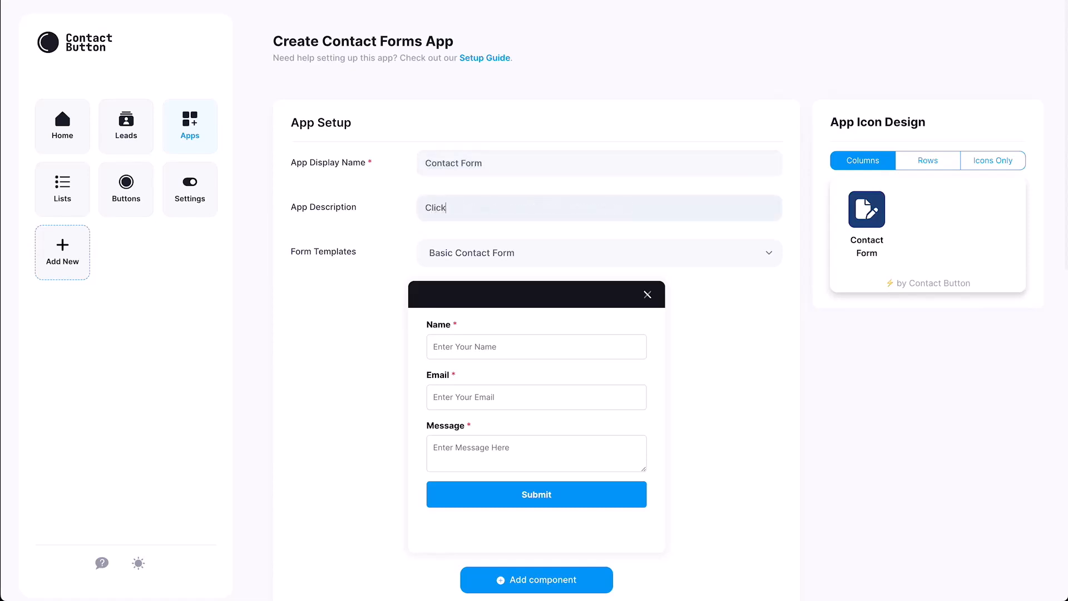
pyautogui.write('here to contact us via a form')
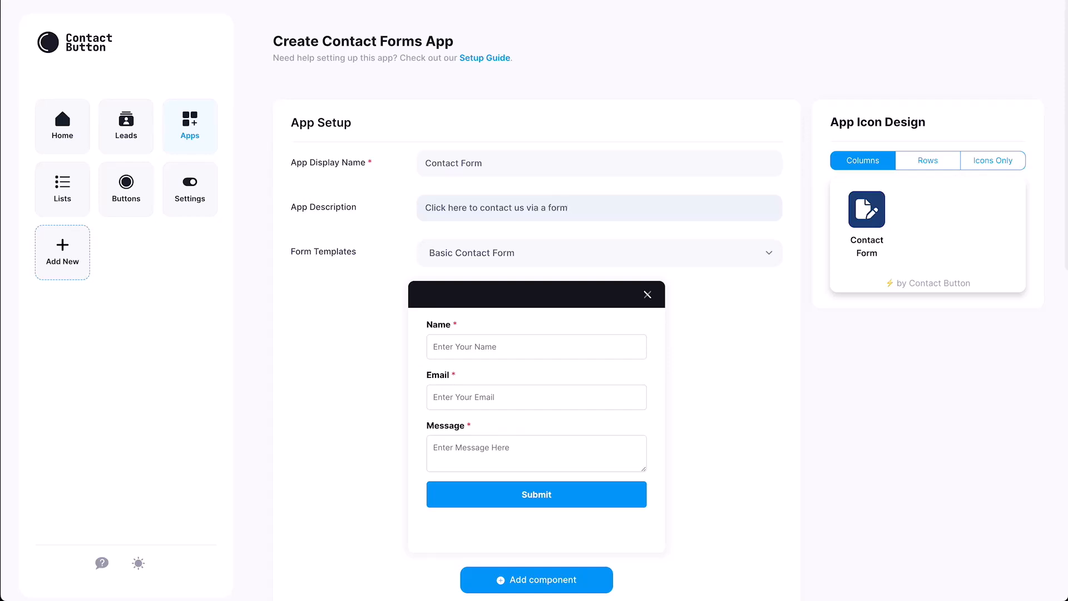
pyautogui.click(599, 253)
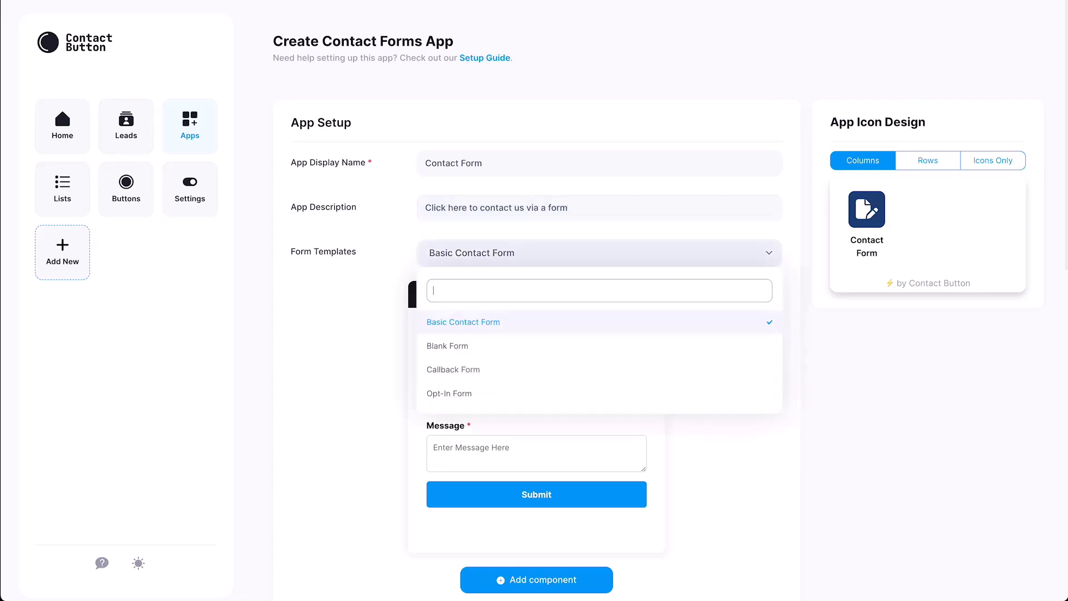
pyautogui.click(452, 347)
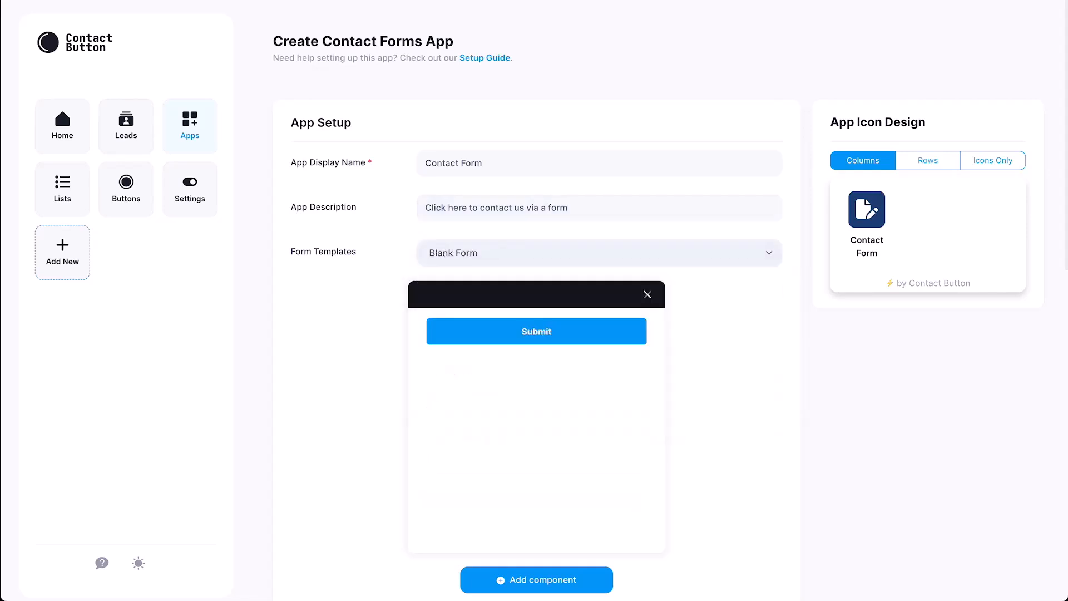
pyautogui.click(599, 253)
pyautogui.click(451, 369)
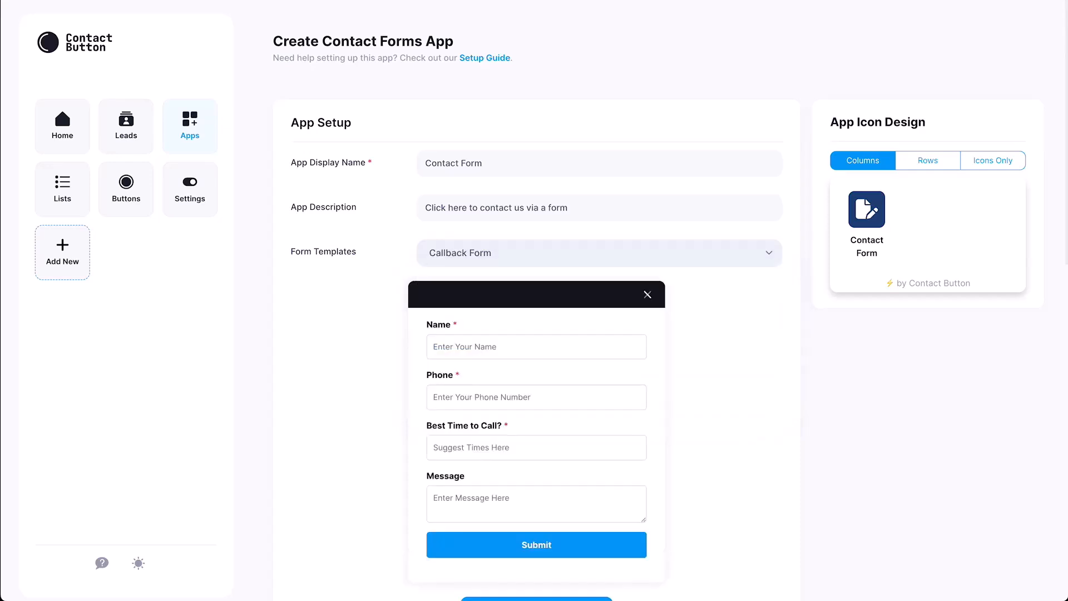
pyautogui.click(599, 252)
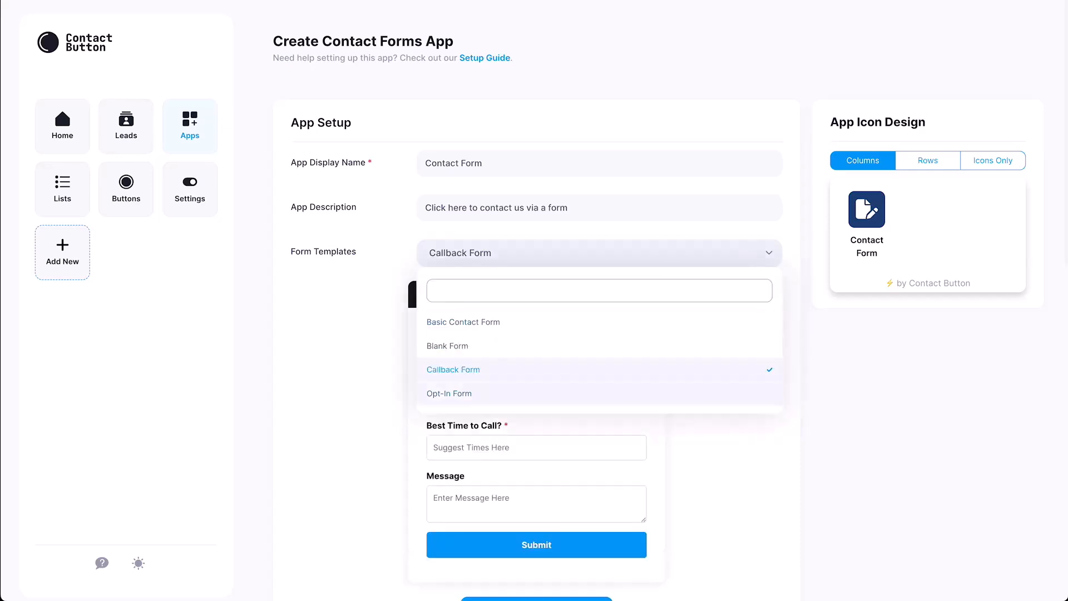
pyautogui.click(452, 393)
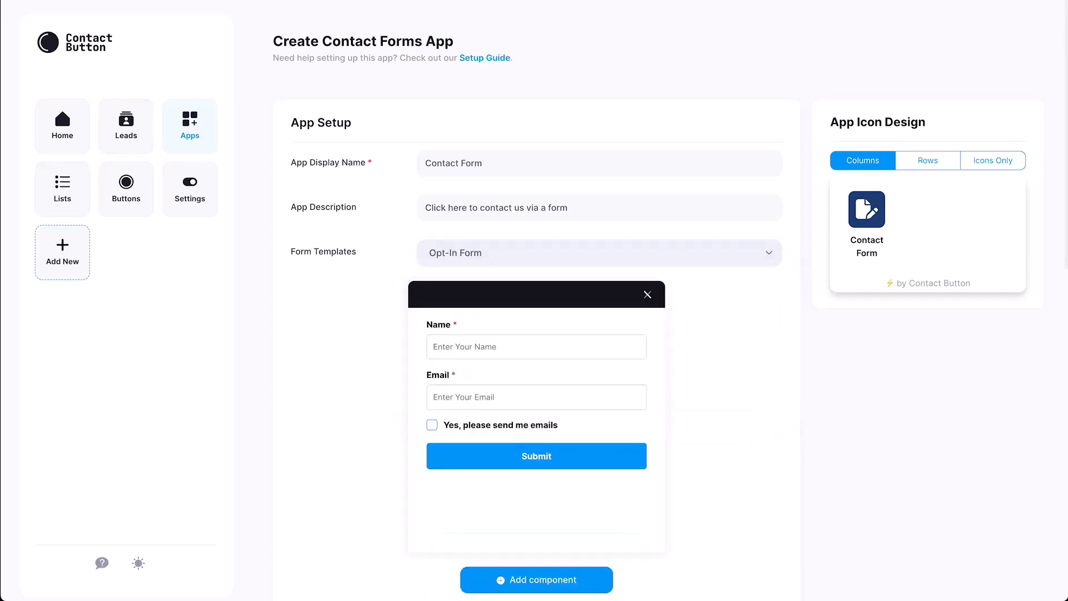
pyautogui.click(599, 252)
pyautogui.click(452, 319)
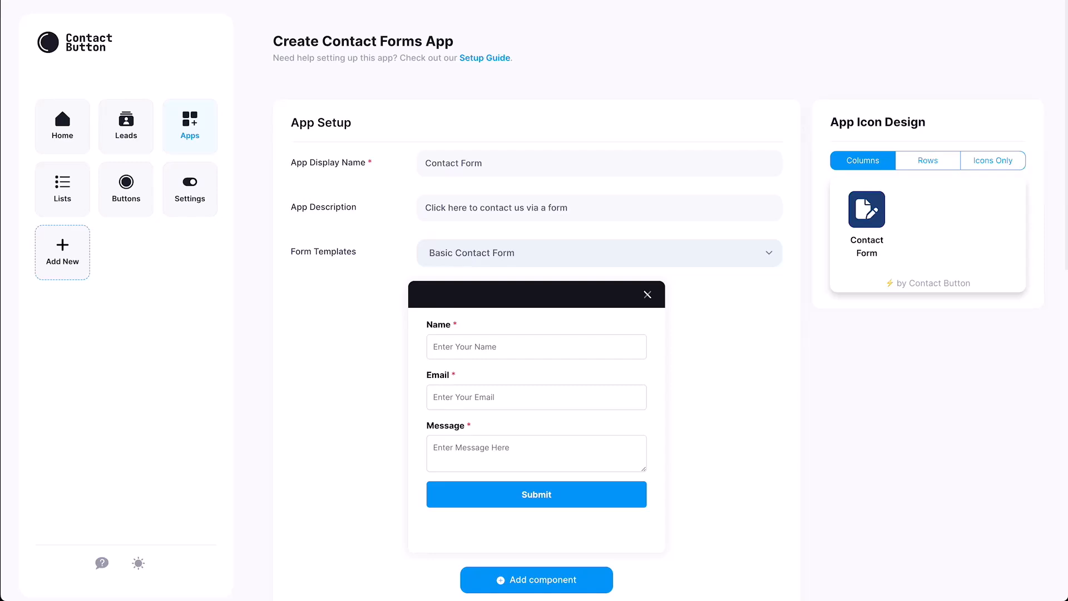
# Add a required, numbers-only Phone text field and move it above Message.
pyautogui.click(536, 580)
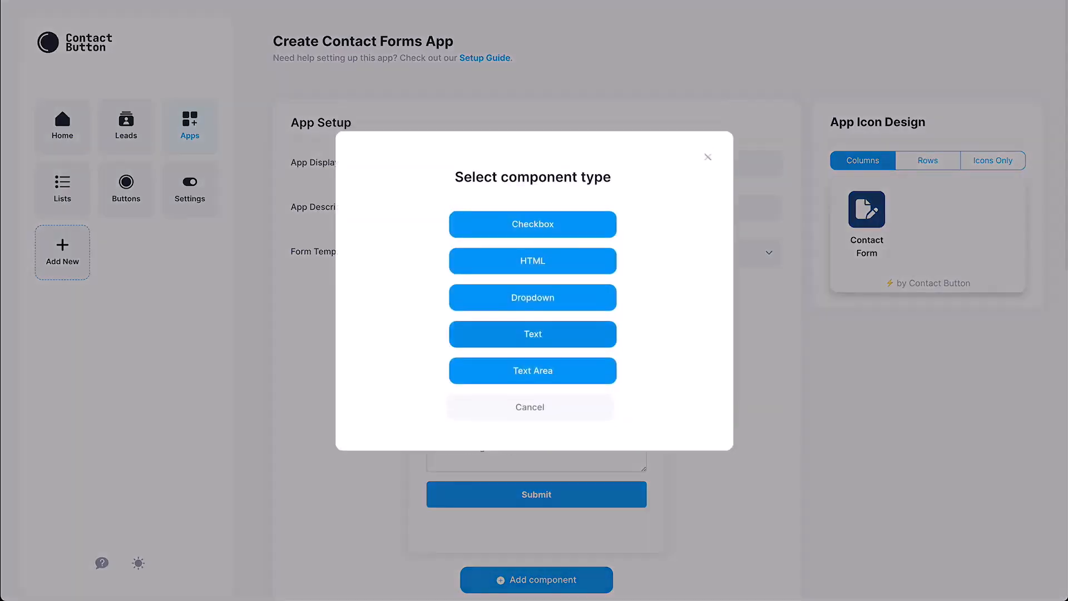
pyautogui.click(533, 334)
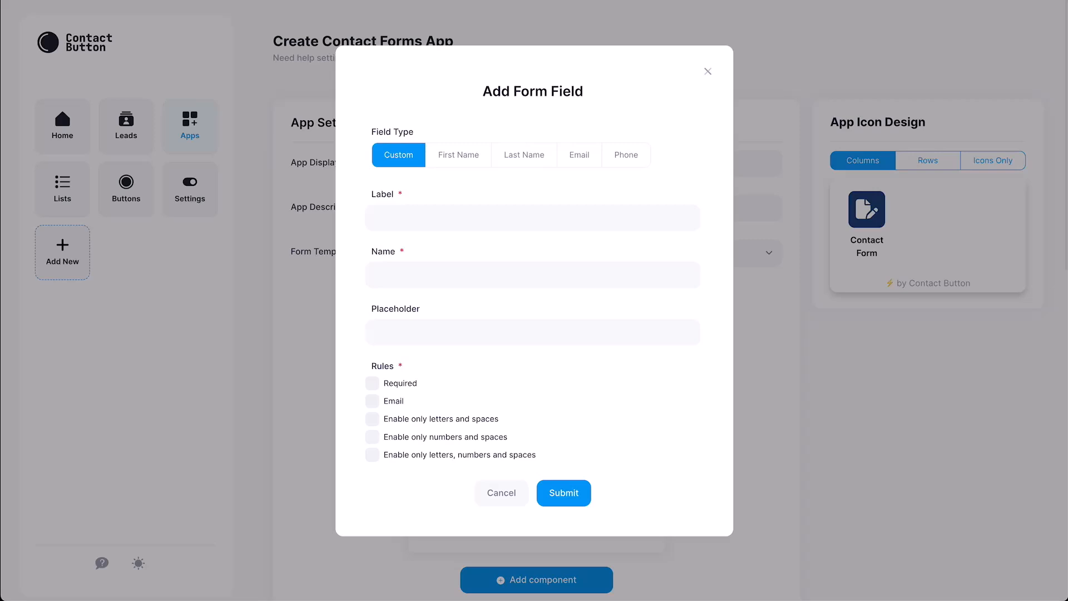
pyautogui.click(625, 155)
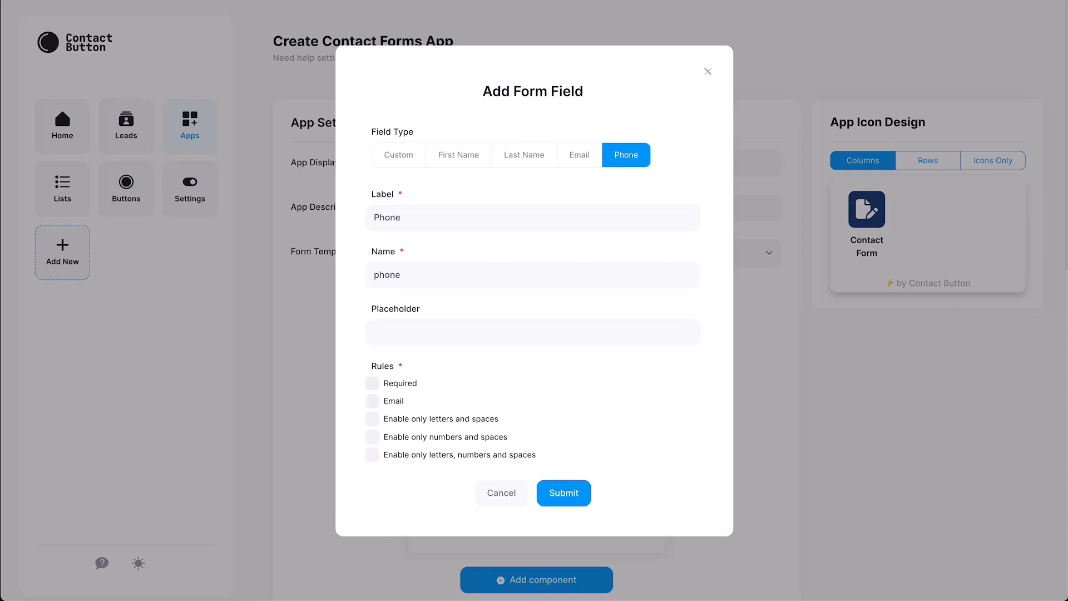
pyautogui.click(372, 383)
pyautogui.click(372, 437)
pyautogui.click(563, 493)
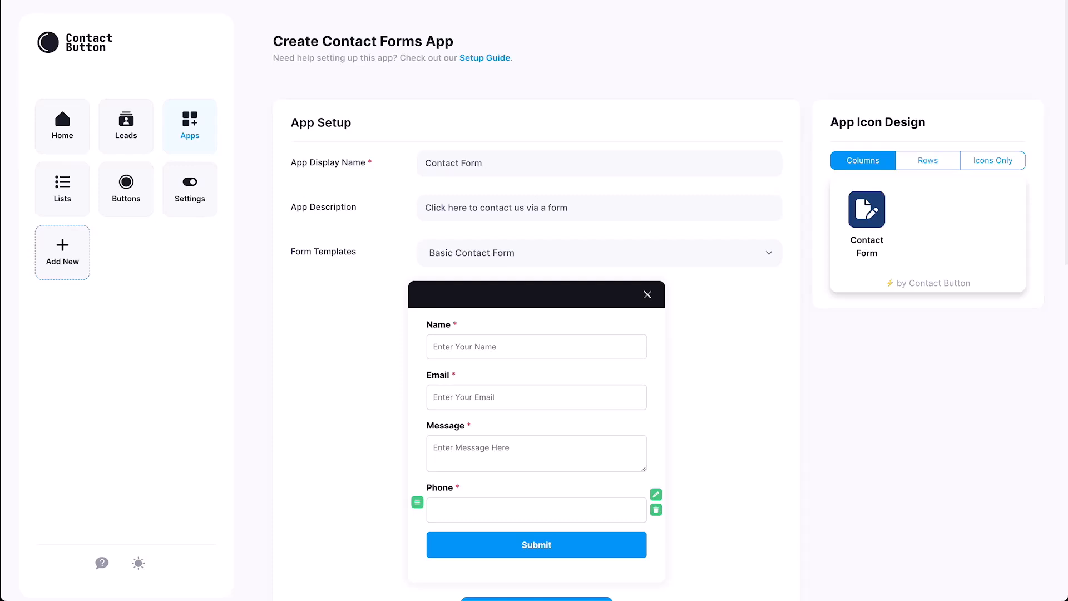
pyautogui.moveTo(417, 502); pyautogui.dragTo(417, 439)
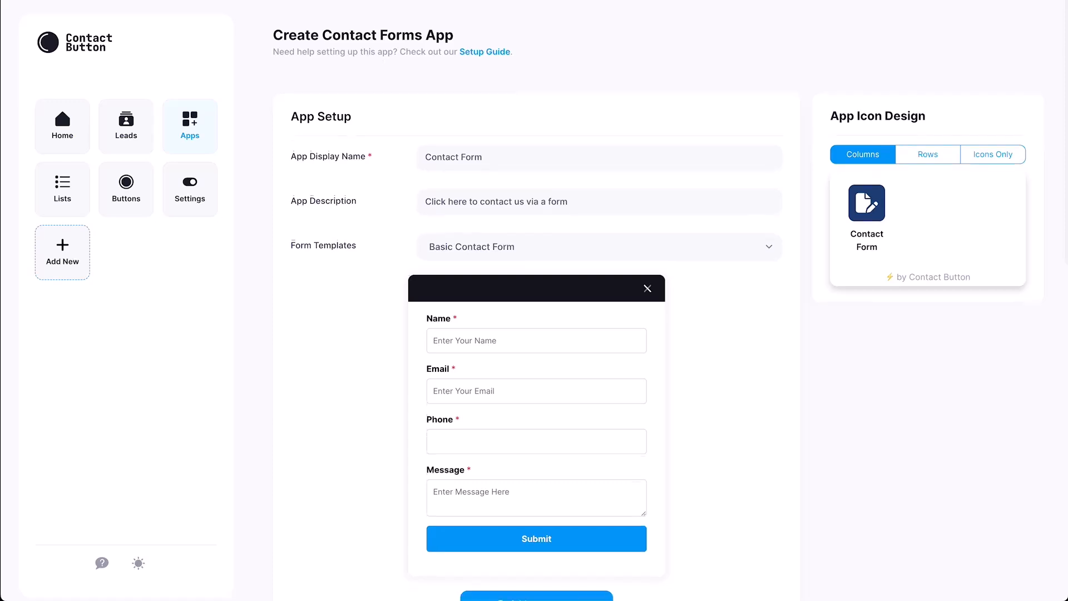
# Set the form header text to 'Contact Form' and enter the support notification e-mail address.
pyautogui.scroll(-5, 536, 300)
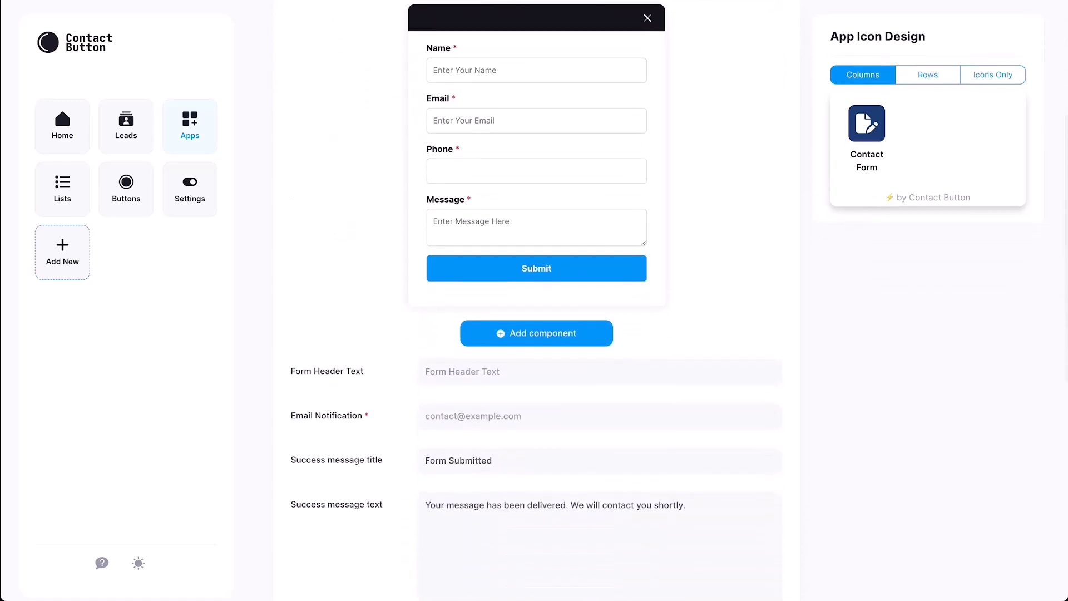
pyautogui.click(599, 372)
pyautogui.write('Contact Form')
pyautogui.click(599, 426)
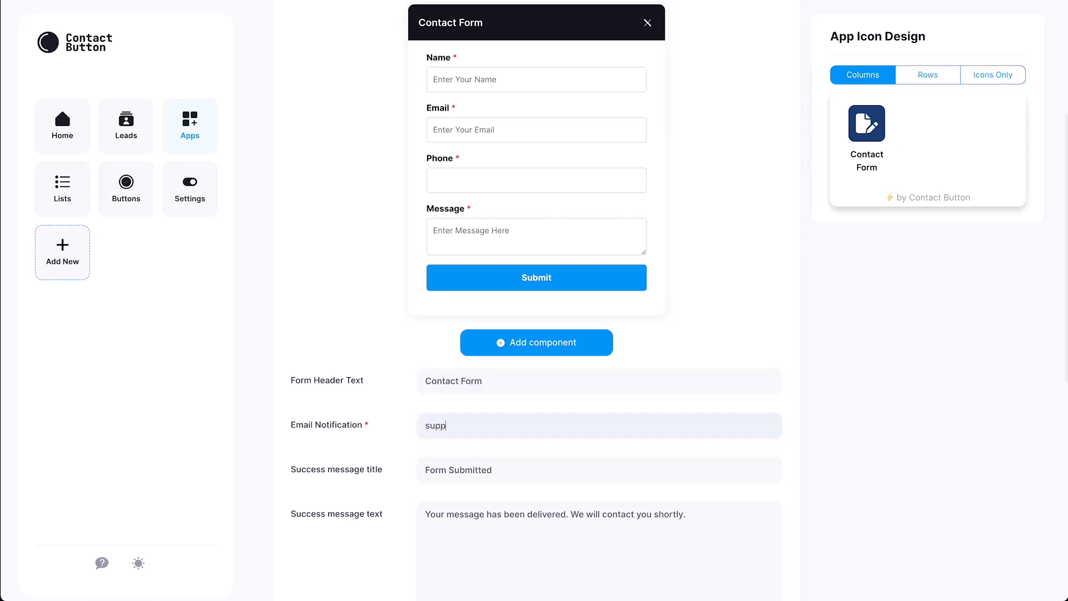
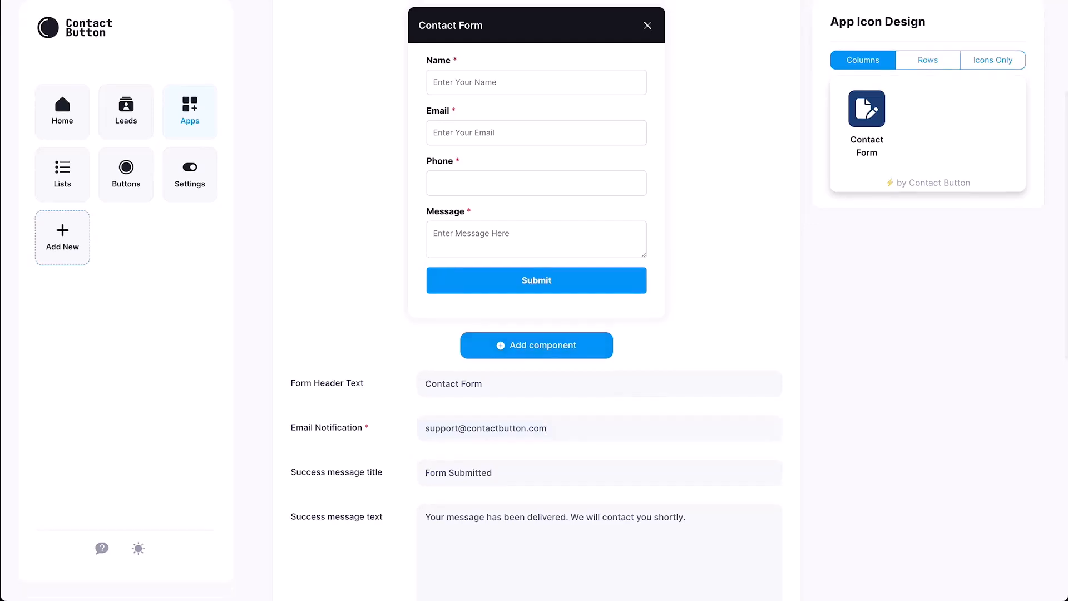
pyautogui.scroll(-10, 536, 300)
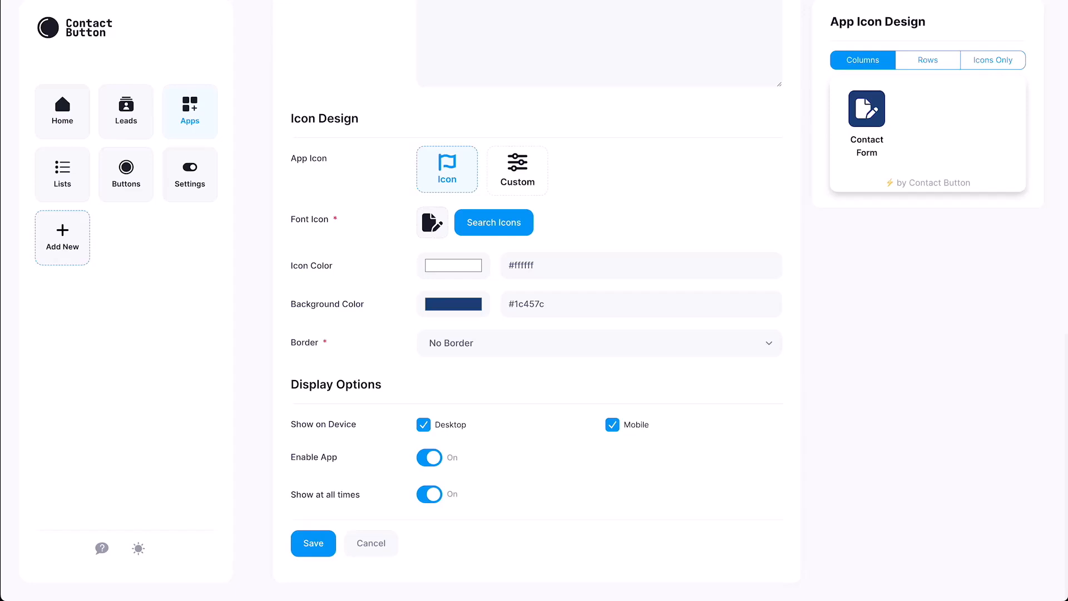
# Browse the font icon library and custom image option, keeping the default font icon.
pyautogui.click(494, 223)
pyautogui.scroll(-20, 529, 279)
pyautogui.scroll(-10, 529, 278)
pyautogui.scroll(-10, 528, 279)
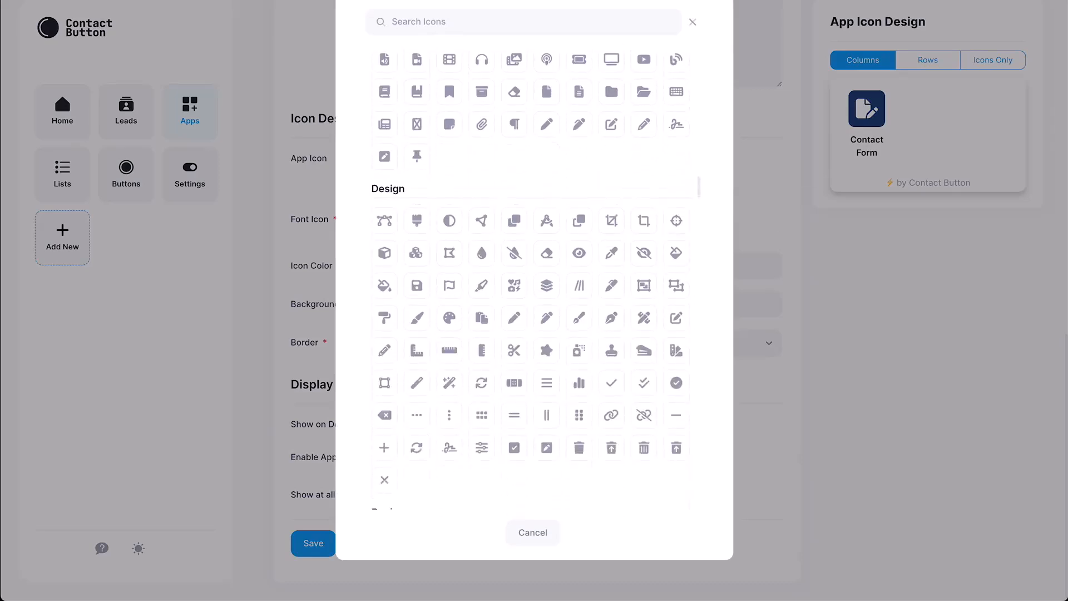
pyautogui.press('Escape')
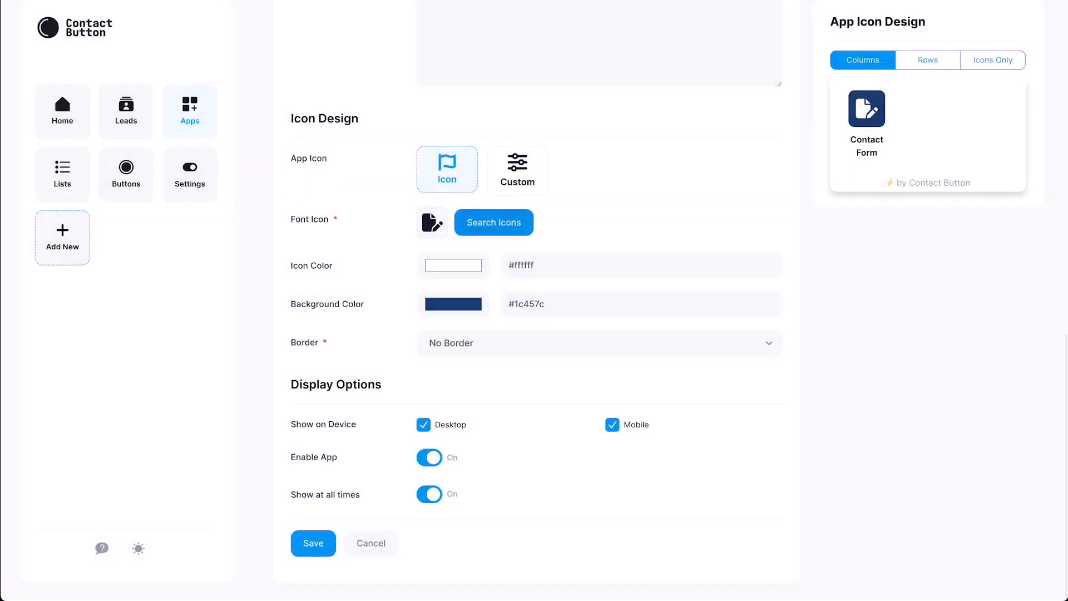
pyautogui.click(518, 171)
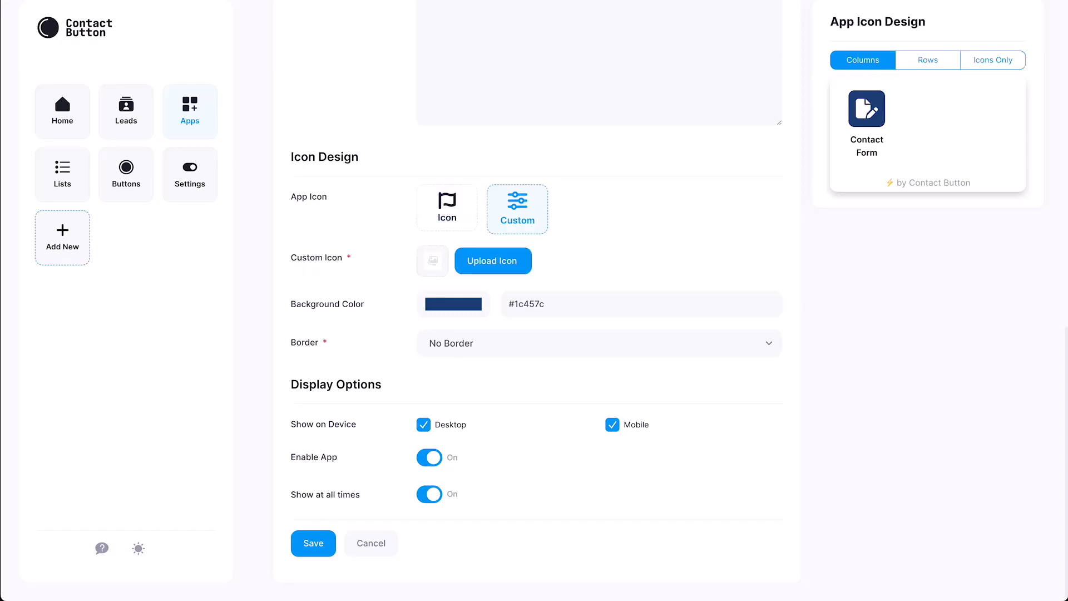
pyautogui.click(447, 207)
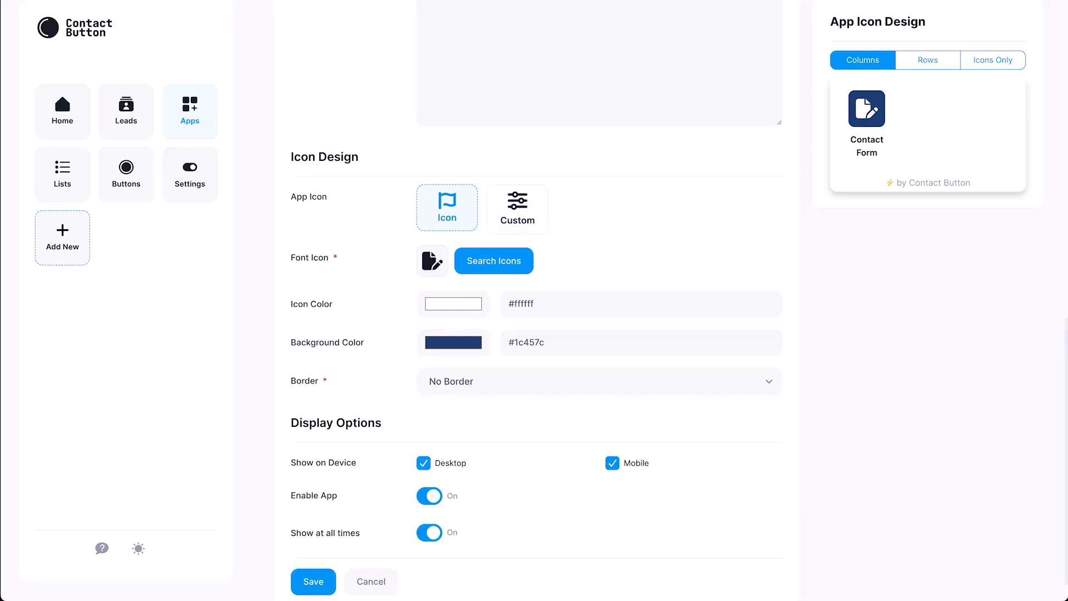
# Set icon colour #1c457c, background #ffffff, and a solid #1c457c border.
pyautogui.tripleClick(546, 343)
pyautogui.press('super+c')
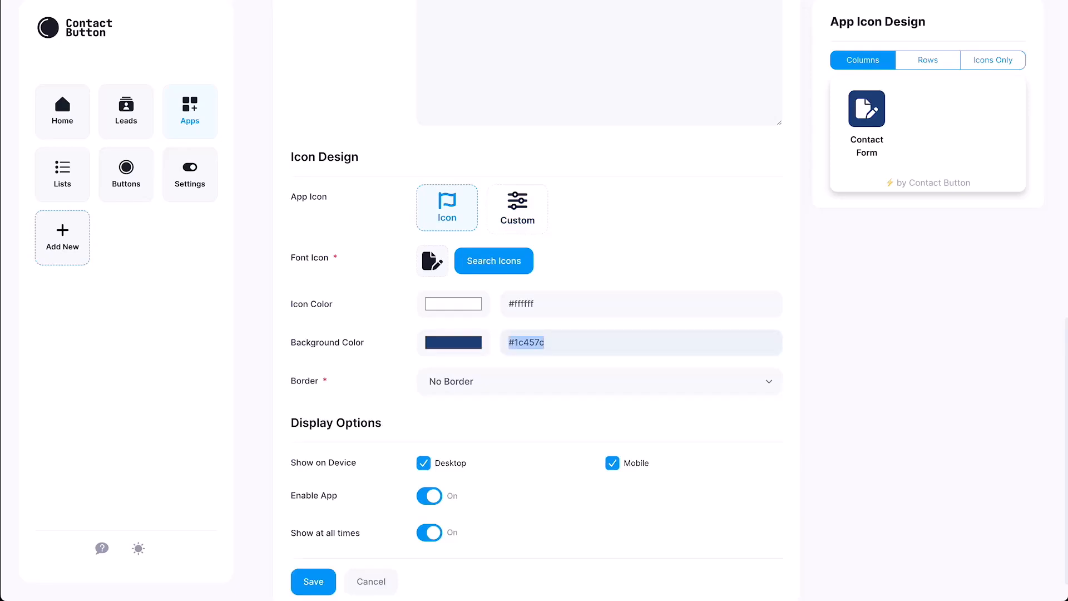
pyautogui.tripleClick(528, 304)
pyautogui.press('super+v')
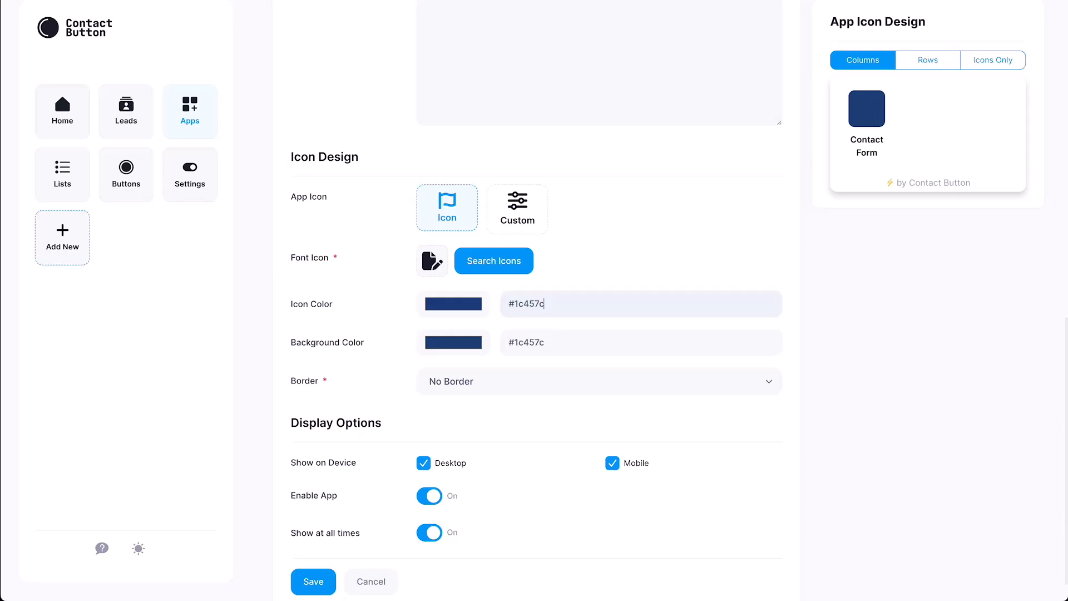
pyautogui.doubleClick(529, 342)
pyautogui.write('ffffff')
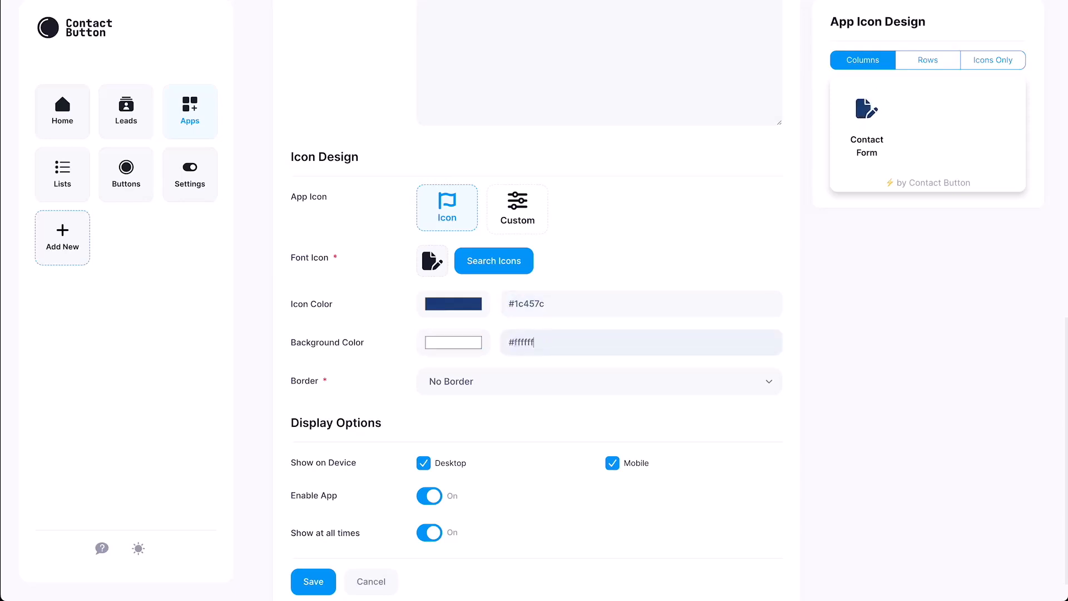
pyautogui.click(534, 381)
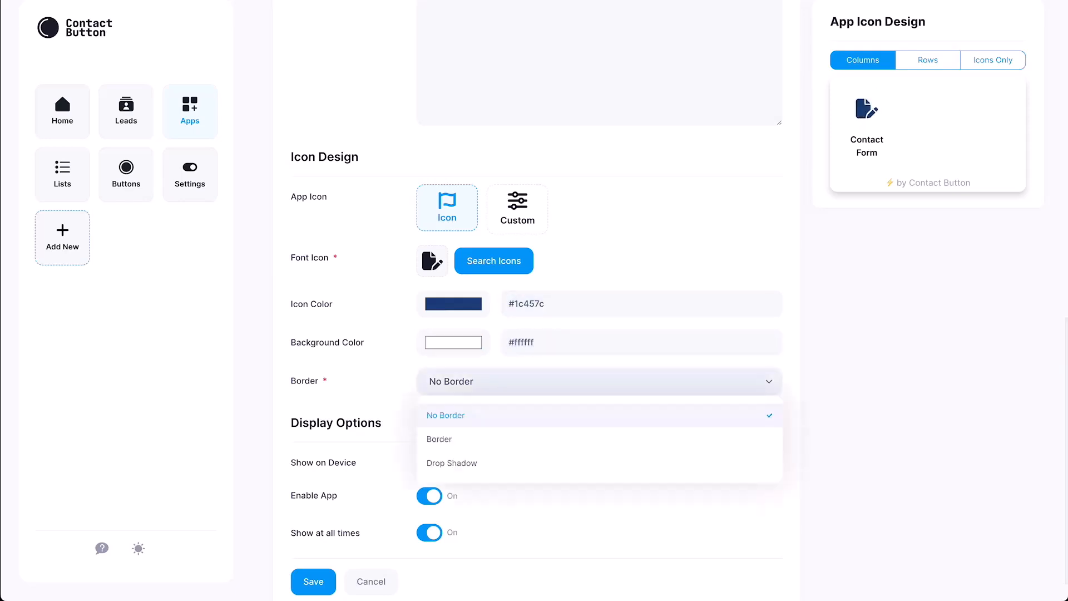
pyautogui.click(440, 439)
pyautogui.tripleClick(524, 420)
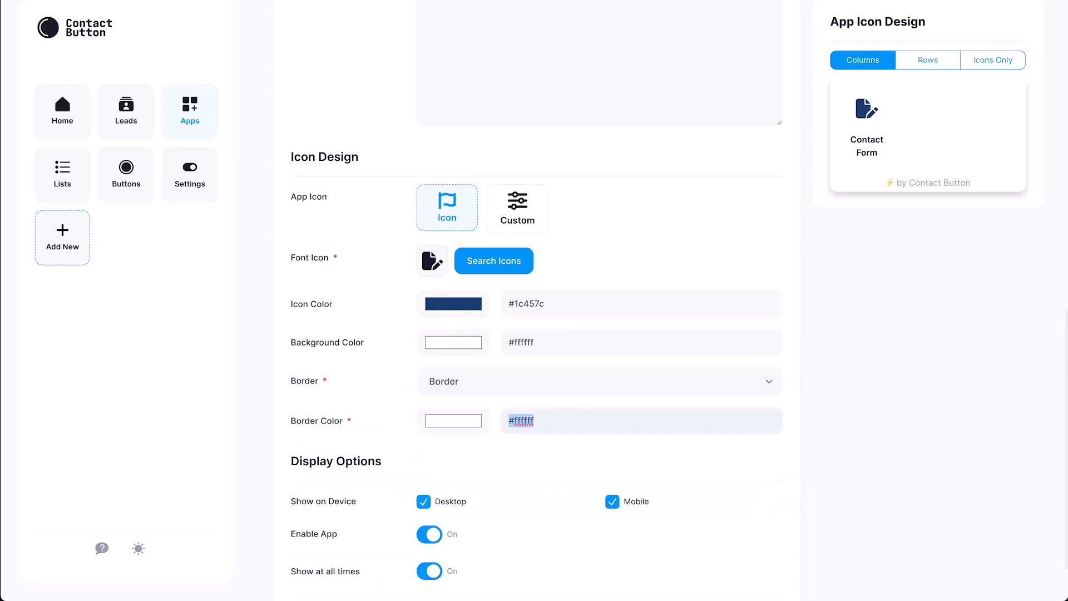
pyautogui.hotkey('ctrl', 'v')
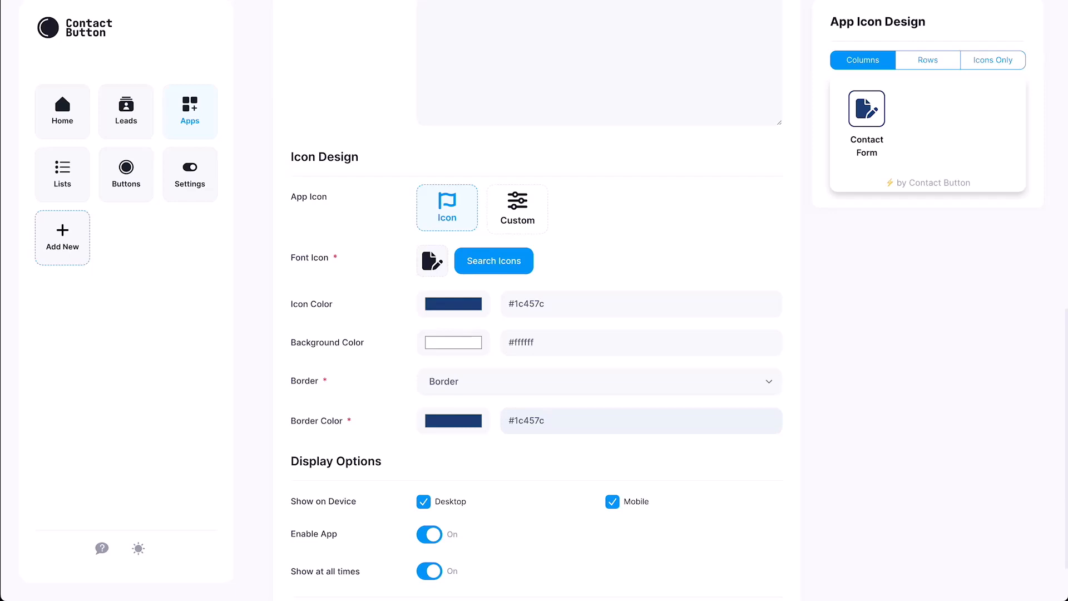
pyautogui.scroll(-2, 534, 334)
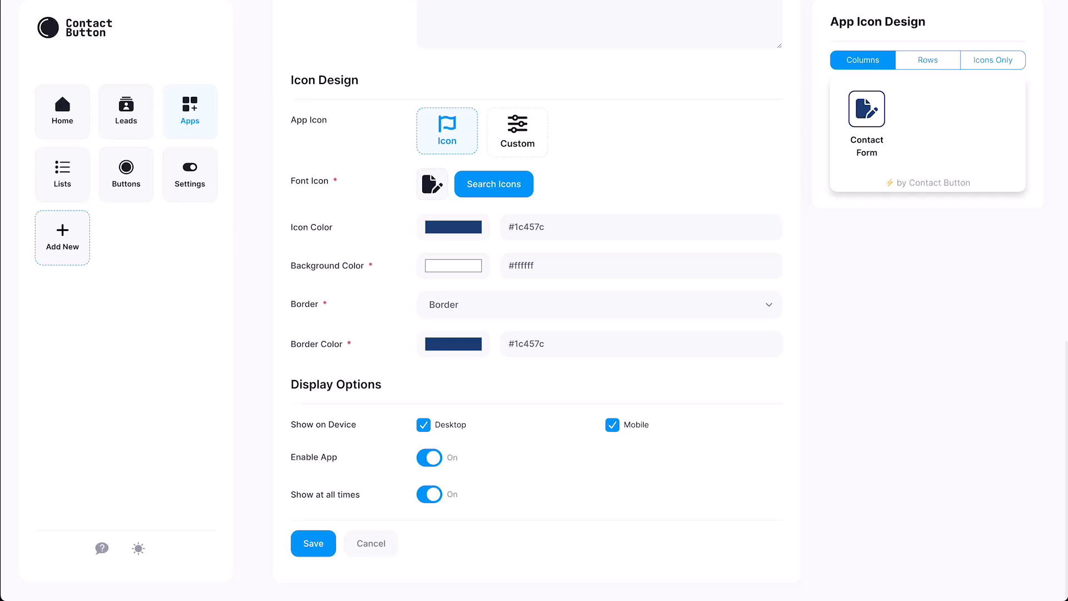
# Show the app on mobile only, keep it visible at all times, and save it.
pyautogui.click(423, 425)
pyautogui.click(429, 495)
pyautogui.scroll(-5, 534, 301)
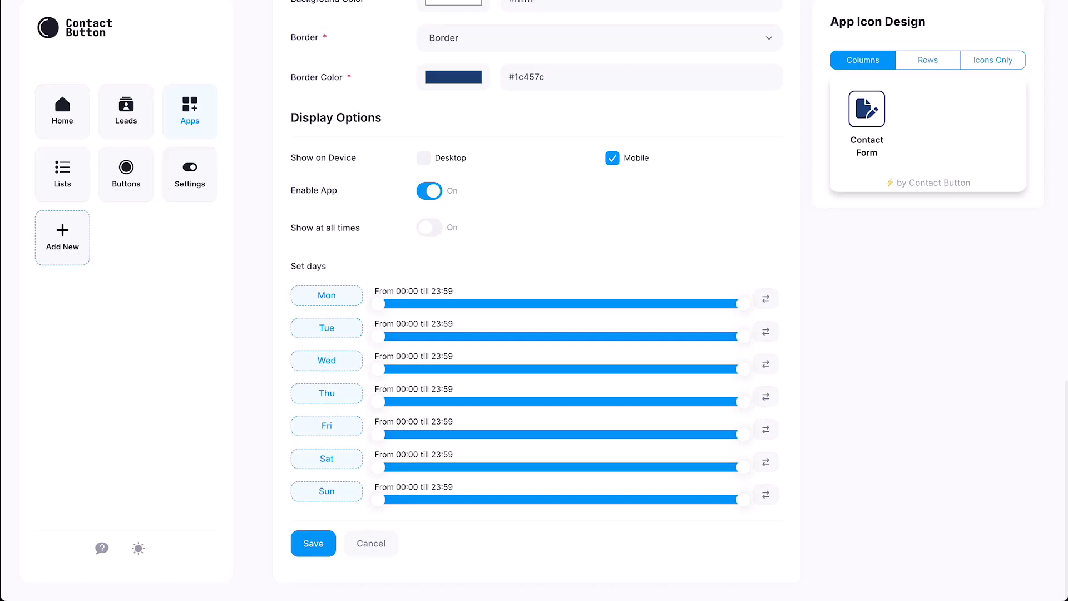
pyautogui.moveTo(744, 304)
pyautogui.mouseDown()
pyautogui.moveTo(613, 303)
pyautogui.moveTo(744, 304)
pyautogui.mouseUp()
pyautogui.click(430, 228)
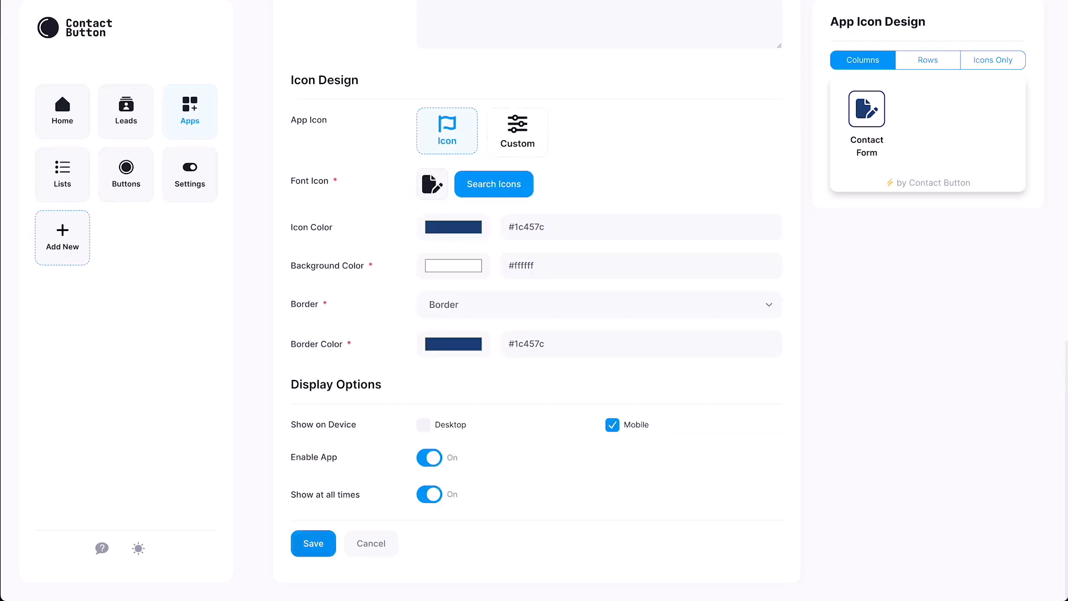
pyautogui.click(313, 543)
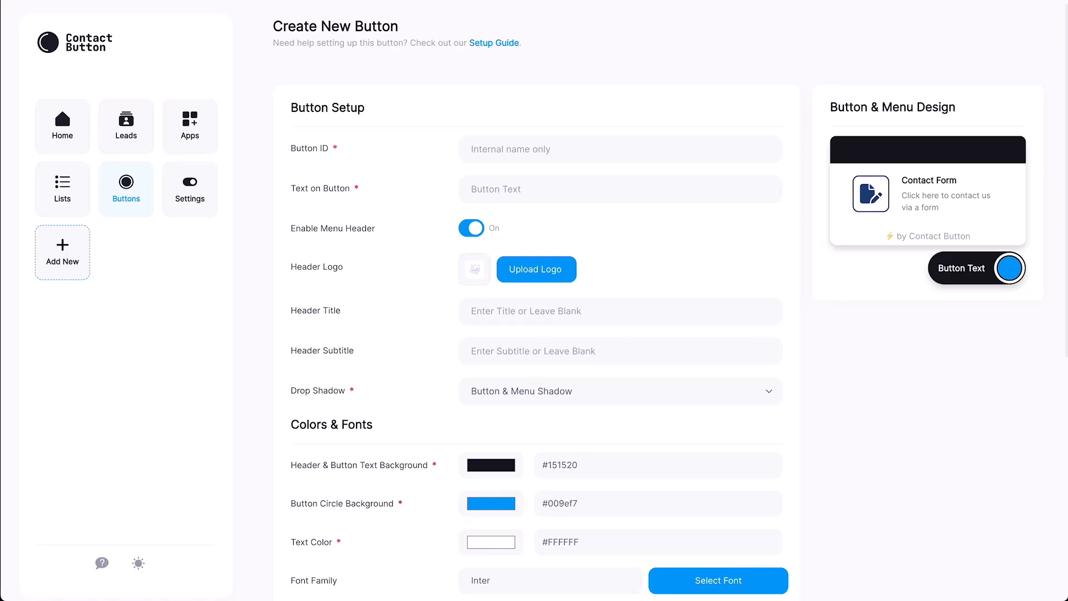
# Set the button ID to 'Website Button' and the button text to 'Contact Us'.
pyautogui.click(511, 149)
pyautogui.write('Website Button')
pyautogui.press('Tab')
pyautogui.write('Contact')
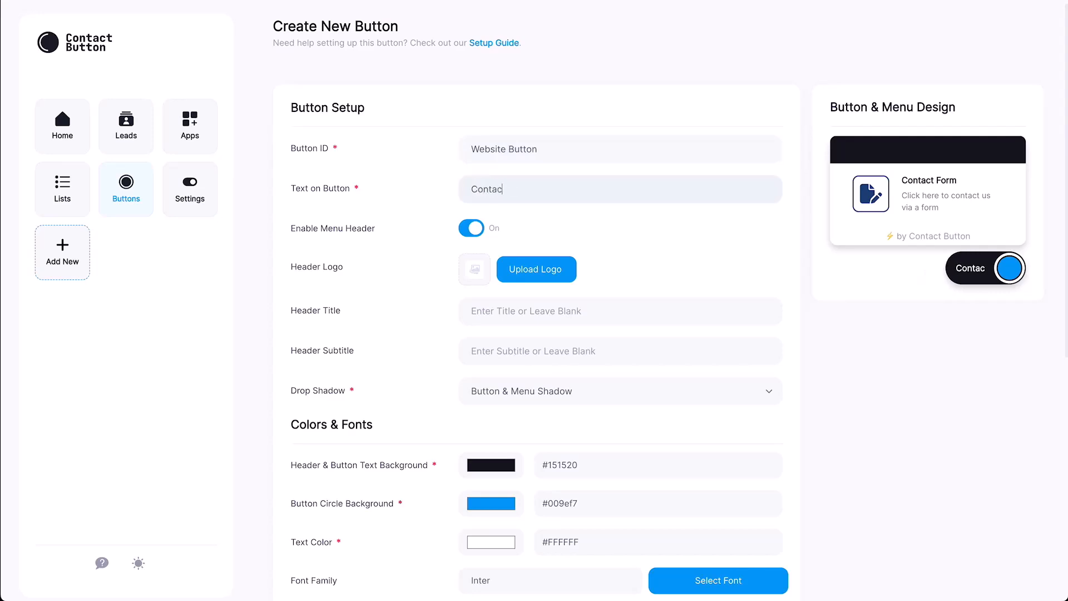
pyautogui.write(' Us')
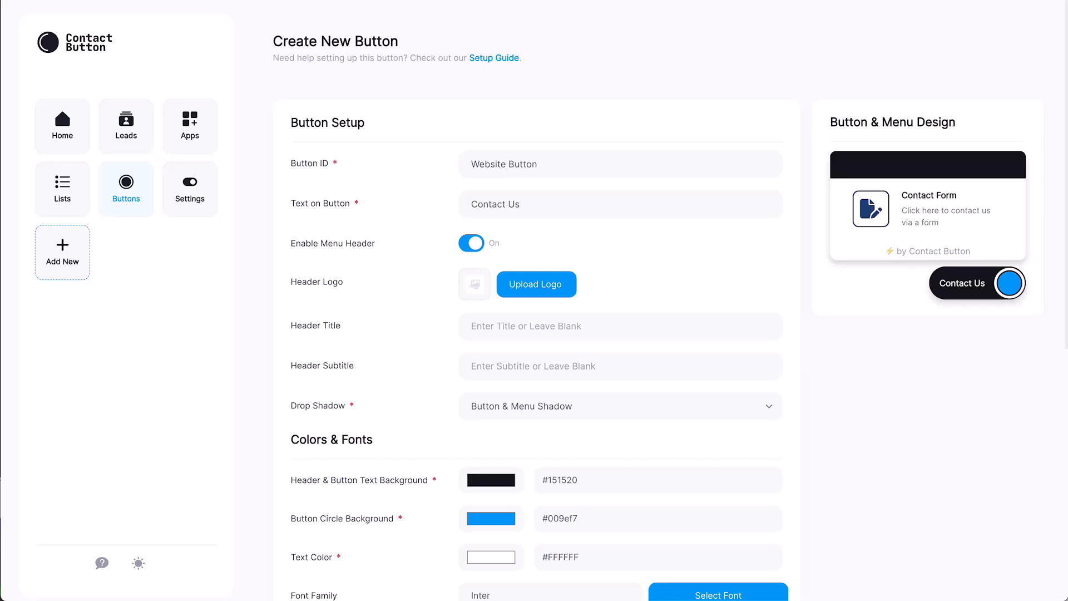
# Toggle the menu header off and on twice, leaving it enabled.
pyautogui.click(472, 243)
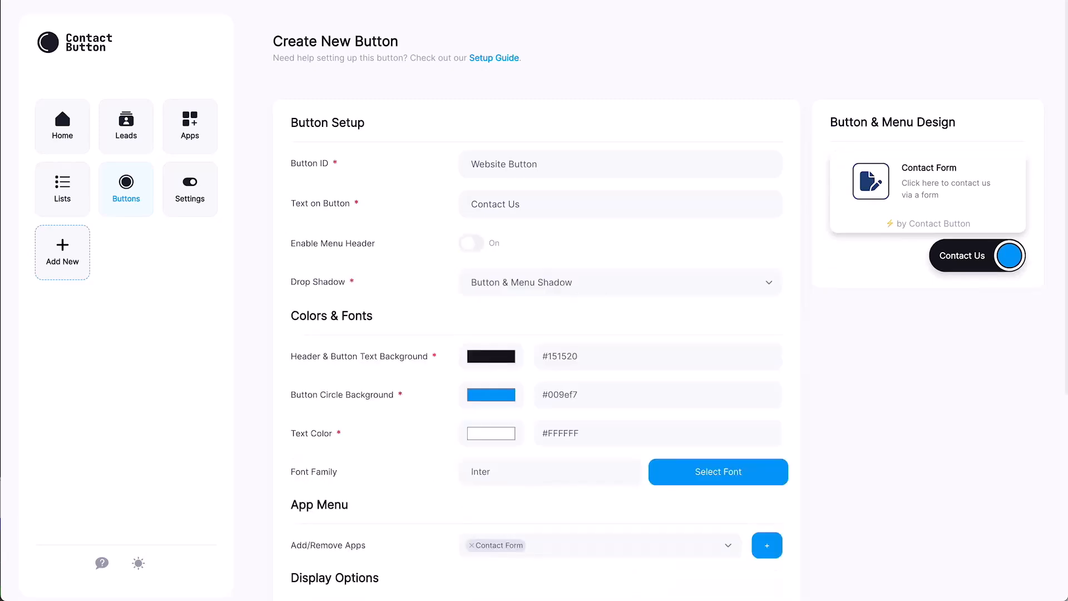
pyautogui.click(471, 243)
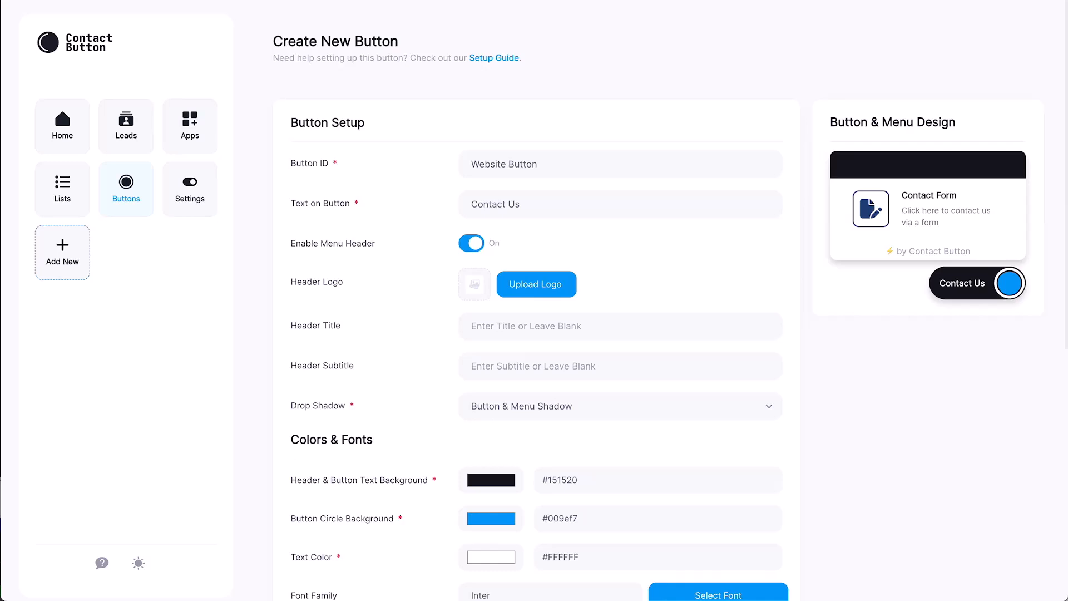
pyautogui.click(471, 243)
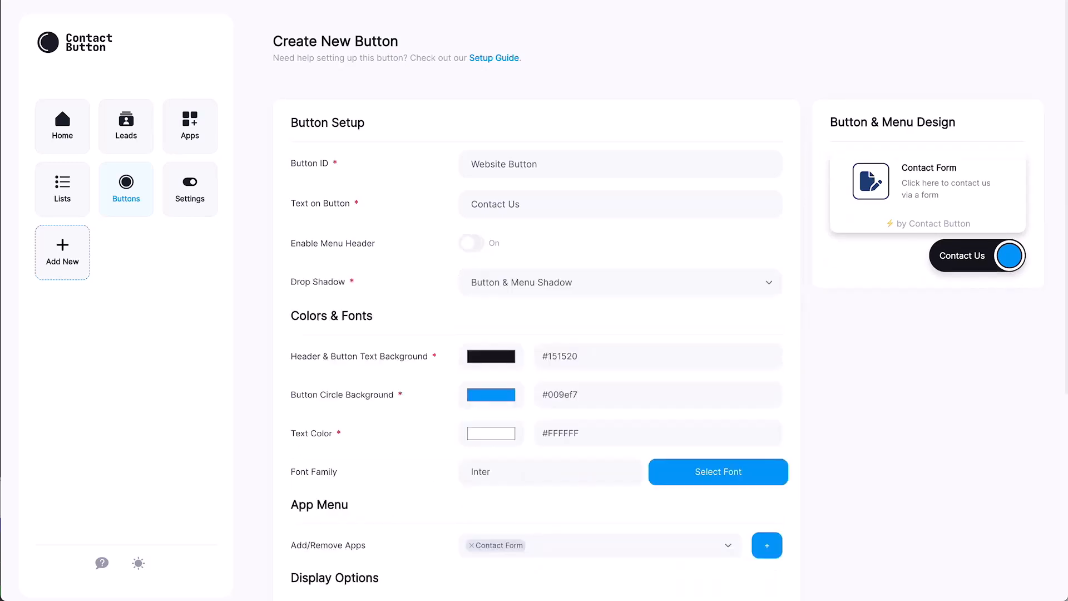
pyautogui.click(471, 243)
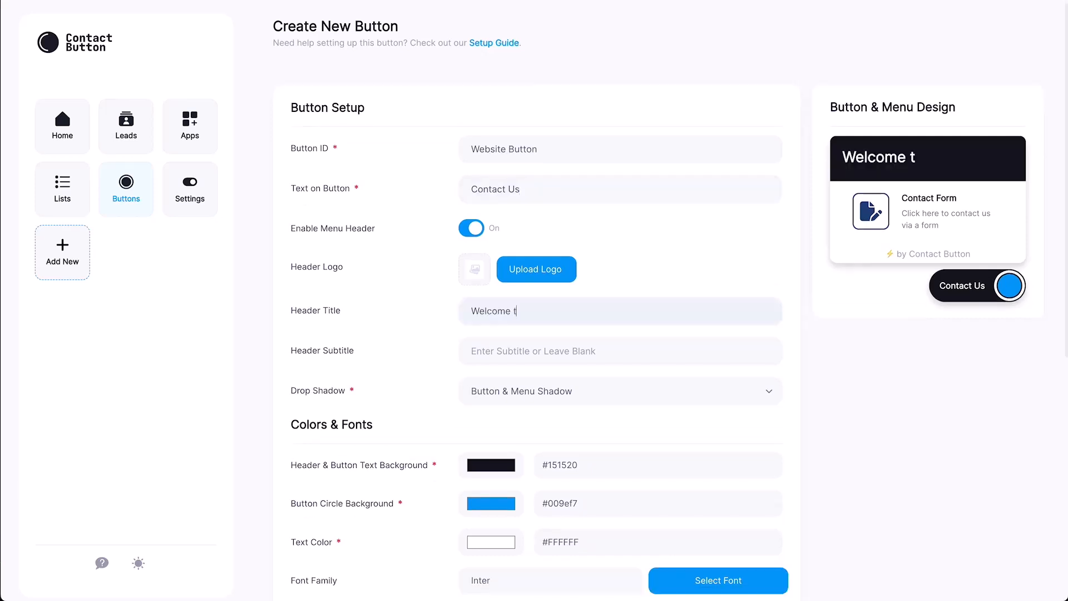
pyautogui.write('o Contac')
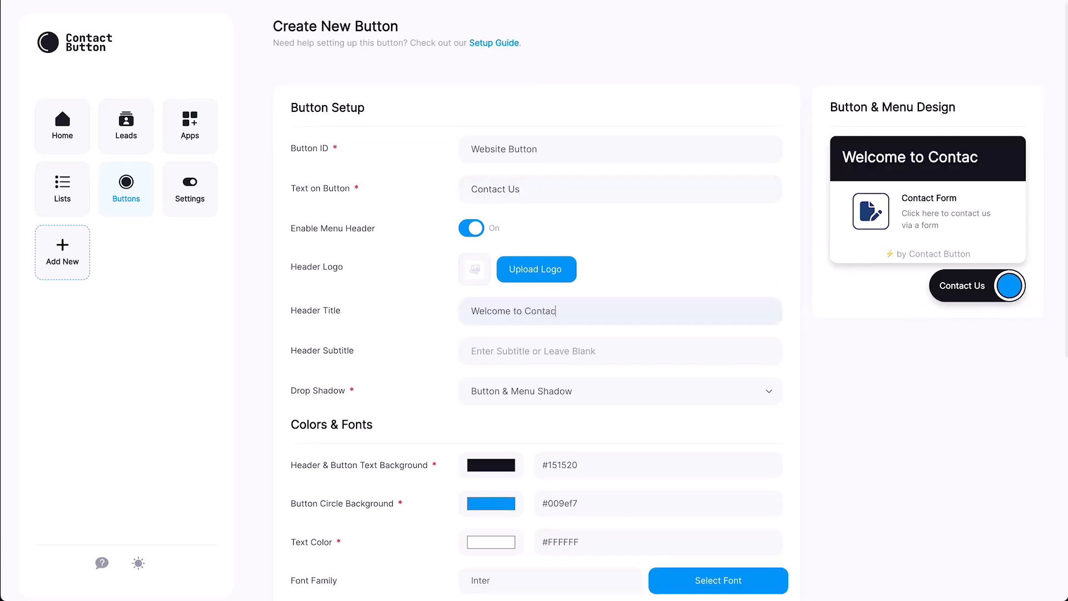
pyautogui.write('t Button!')
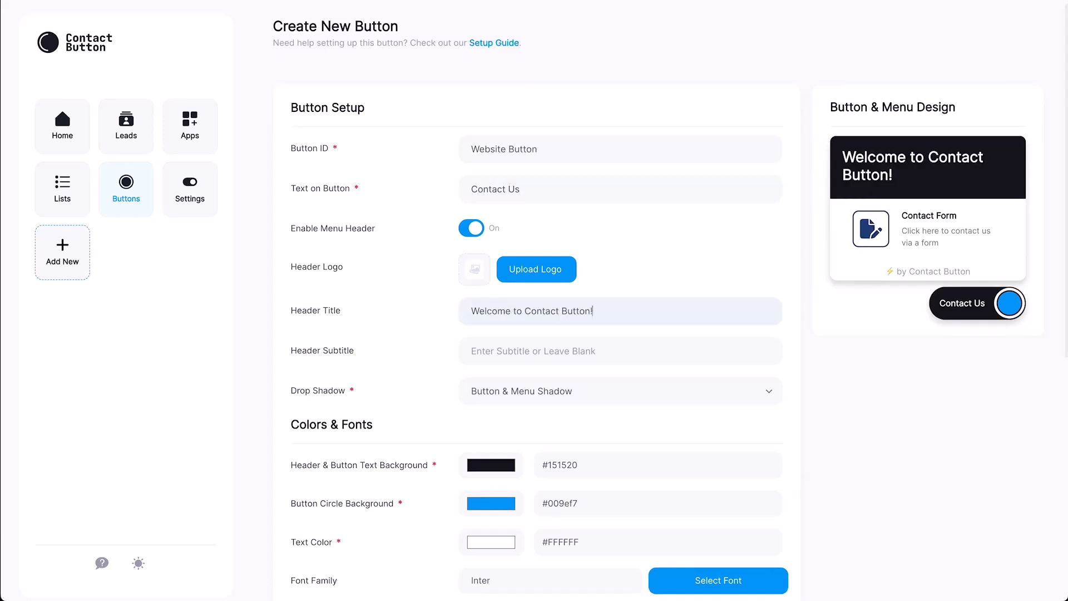
pyautogui.click(620, 391)
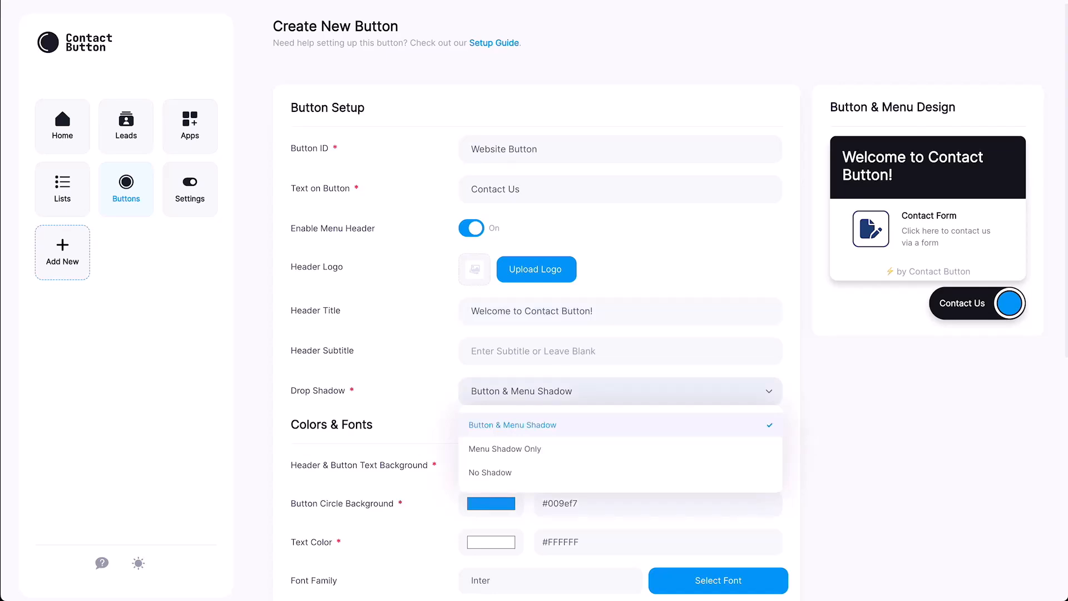
pyautogui.press('Escape')
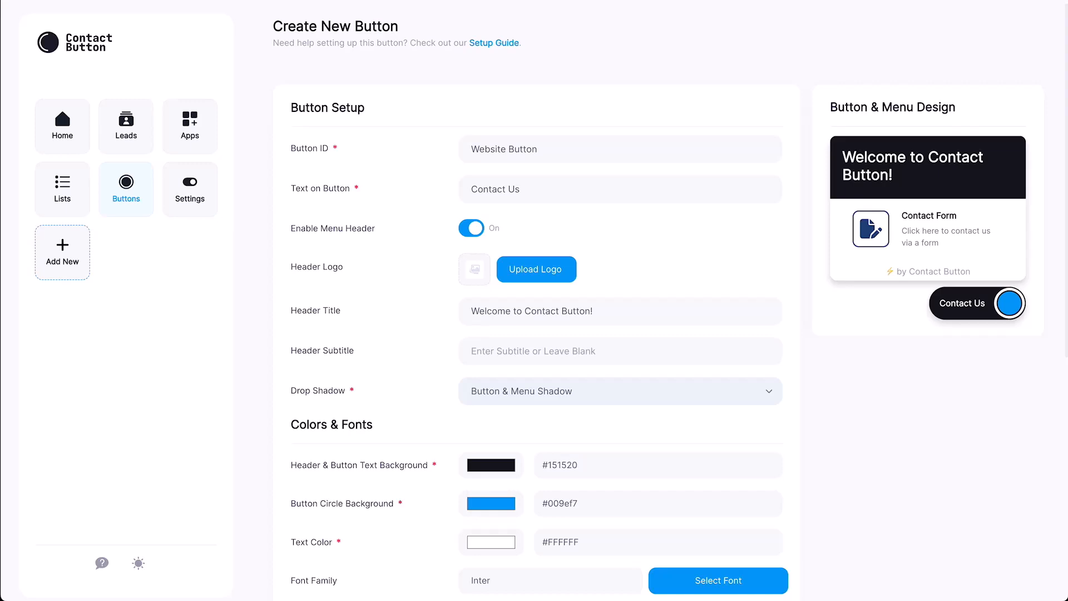
# Set header background #2929a3, button circle #93f500, and the Poppins font.
pyautogui.click(491, 465)
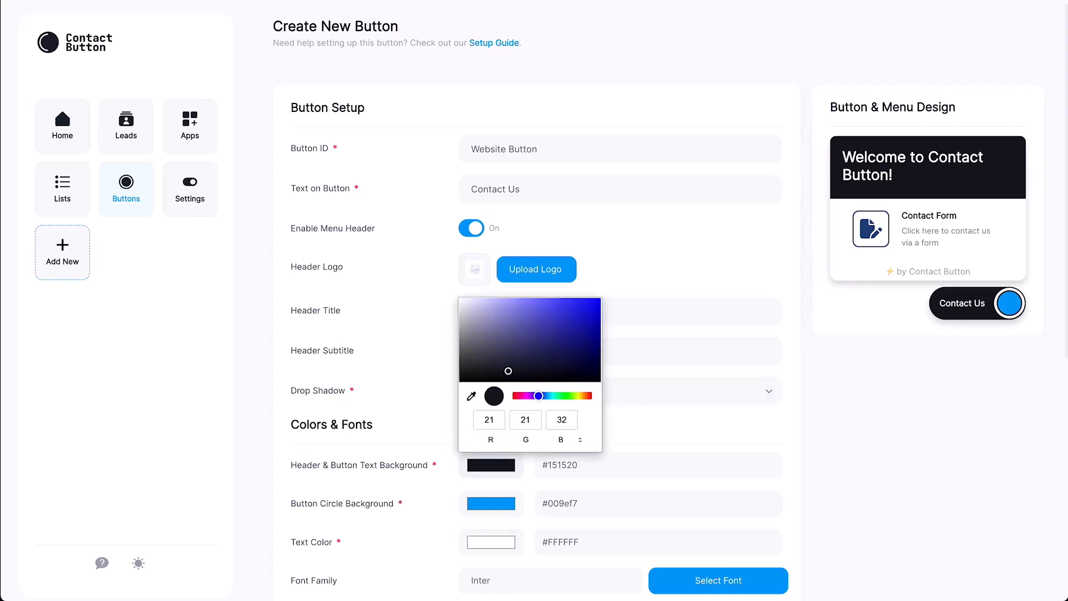
pyautogui.click(566, 328)
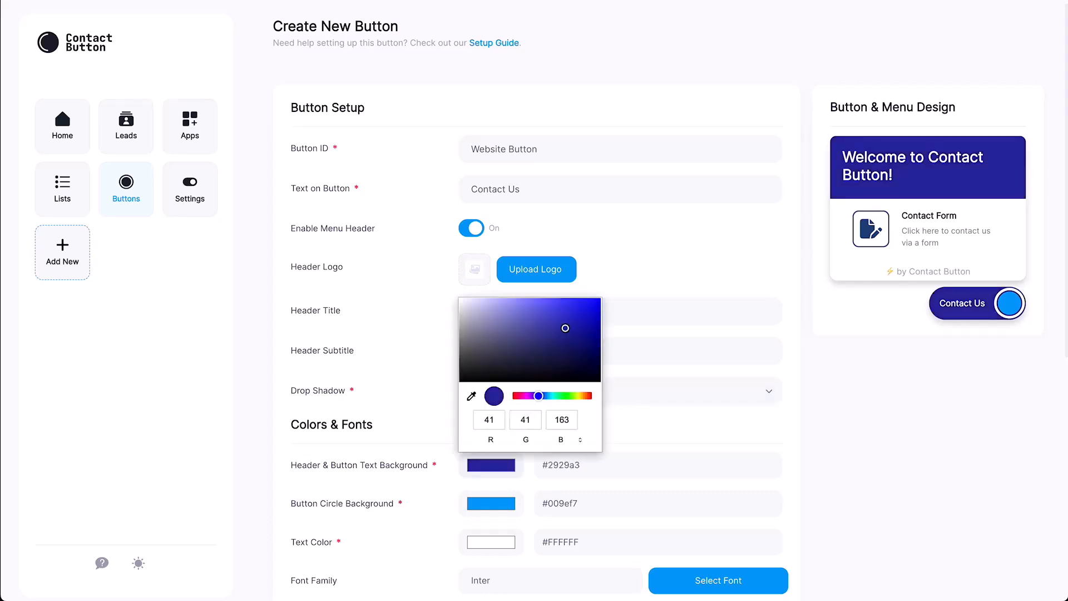
pyautogui.press('Escape')
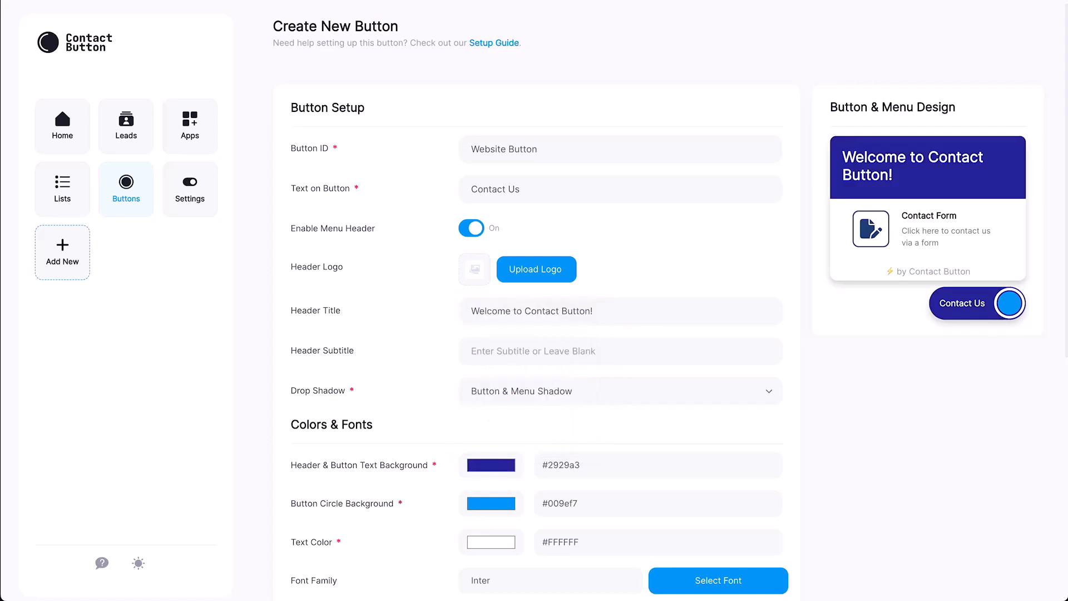
pyautogui.click(491, 503)
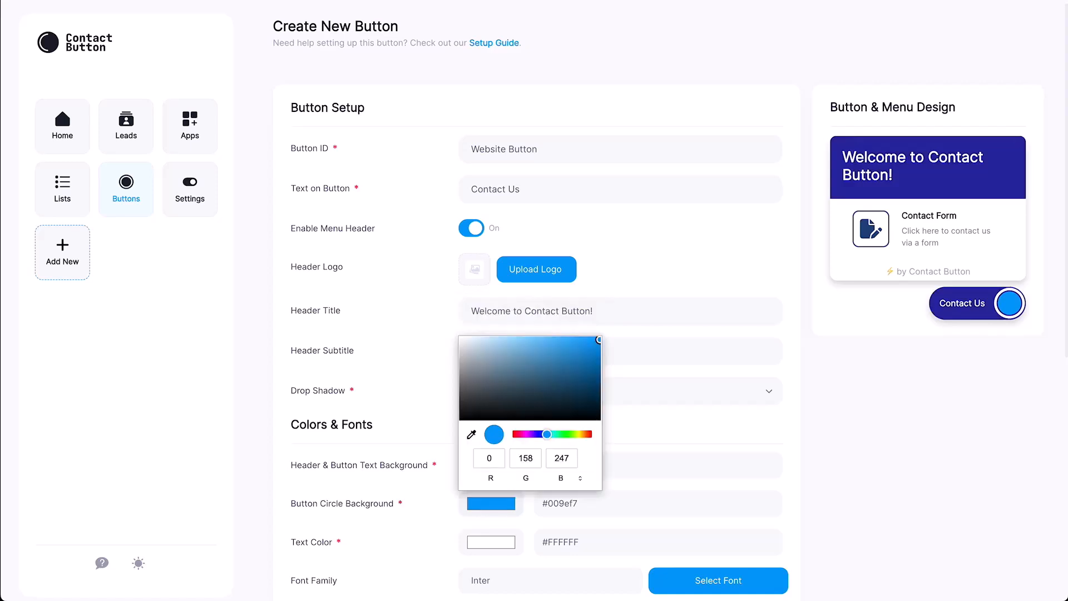
pyautogui.click(573, 434)
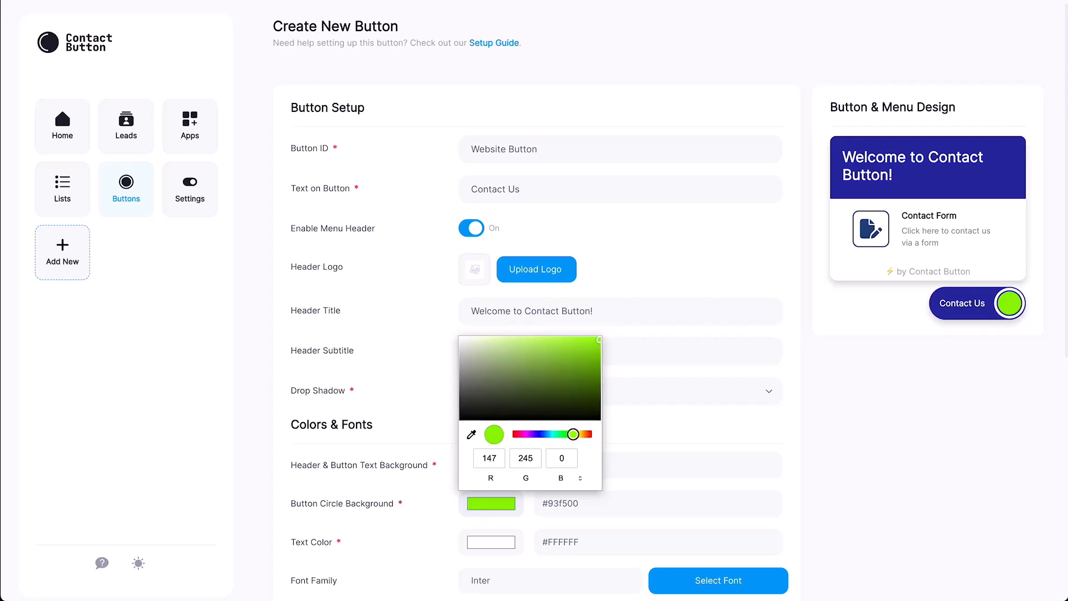
pyautogui.press('Escape')
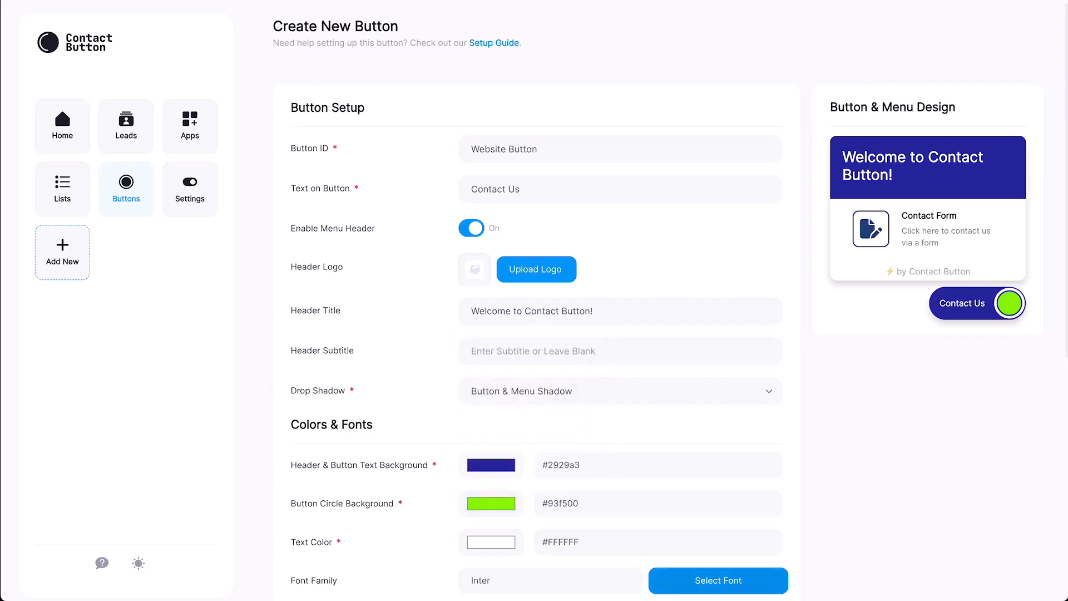
pyautogui.click(718, 580)
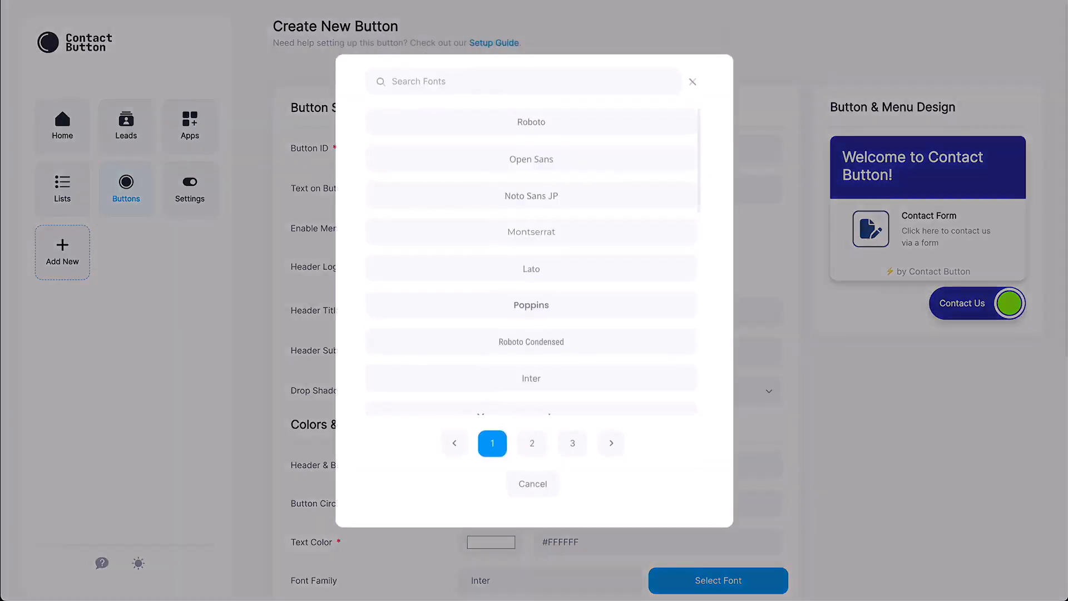
pyautogui.click(531, 305)
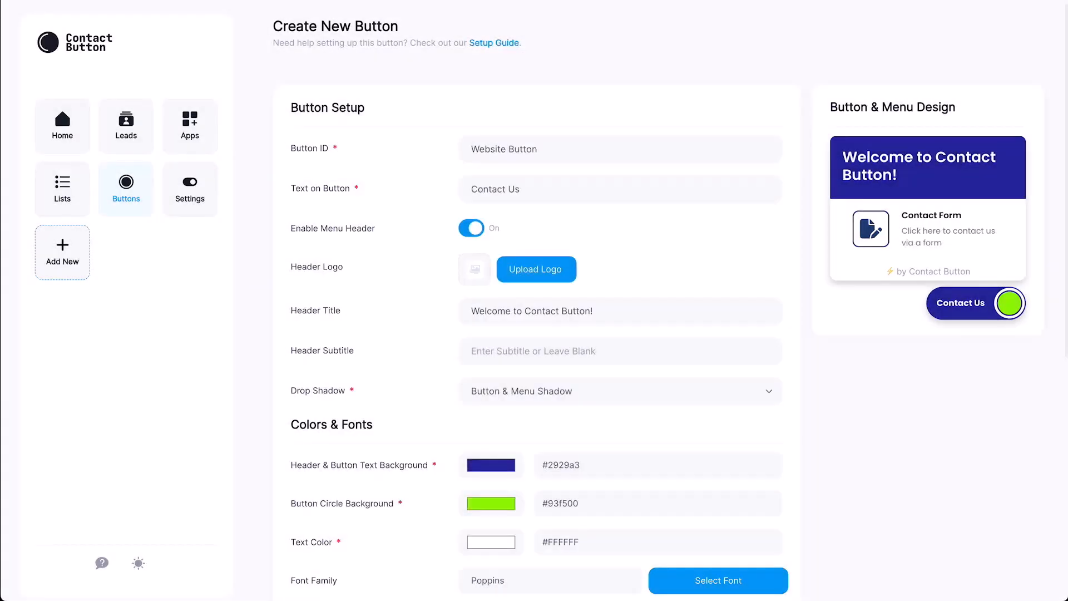
# Set the App Menu Layout to Columns after briefly trying Icons only.
pyautogui.scroll(-7, 534, 301)
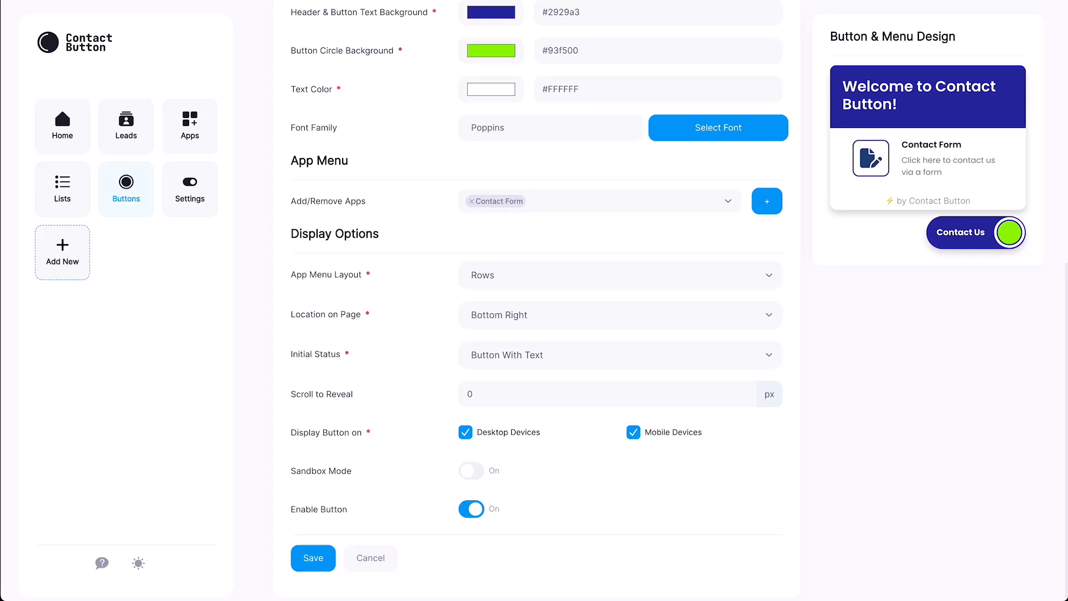
pyautogui.click(620, 275)
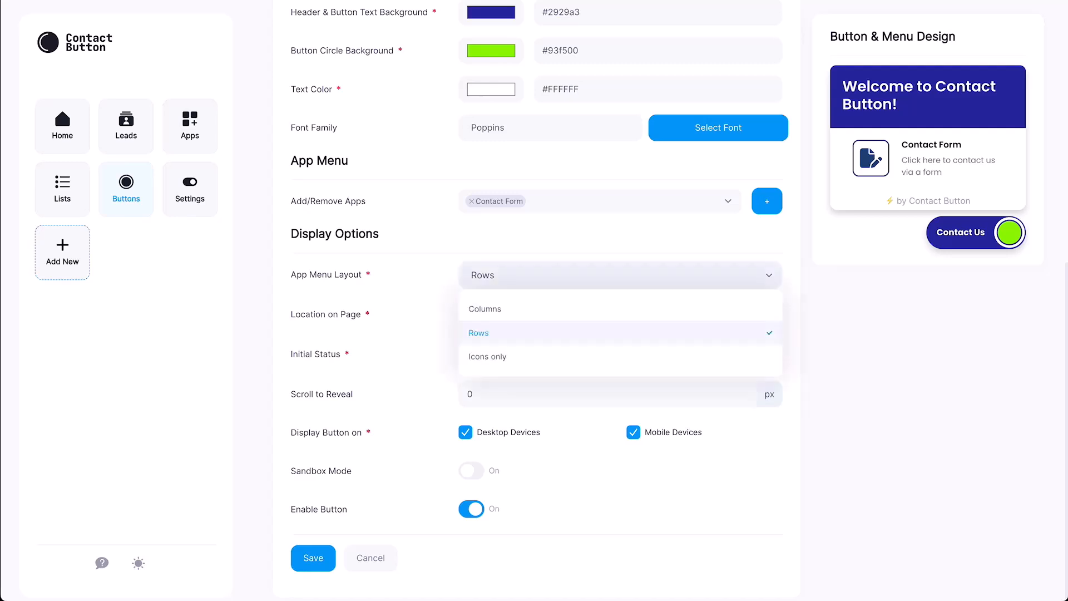
pyautogui.click(485, 308)
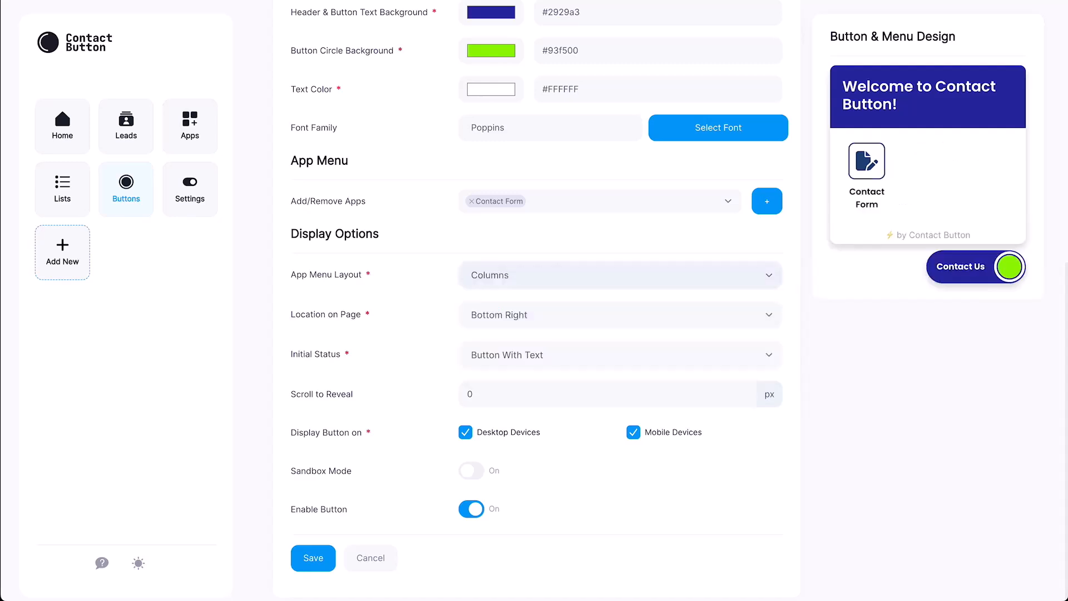
pyautogui.click(621, 276)
pyautogui.click(488, 357)
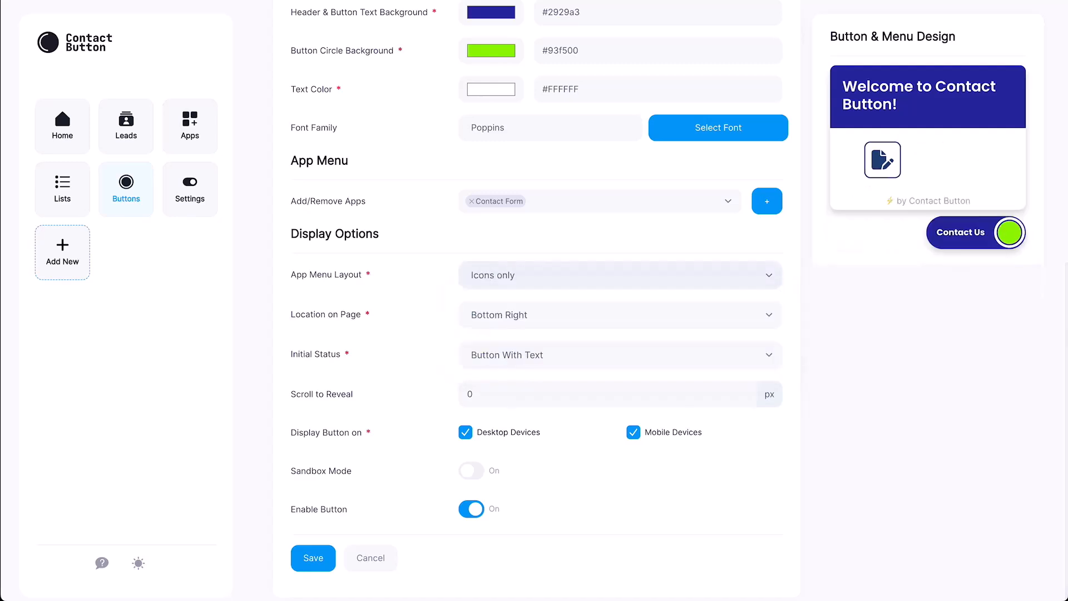
pyautogui.click(621, 275)
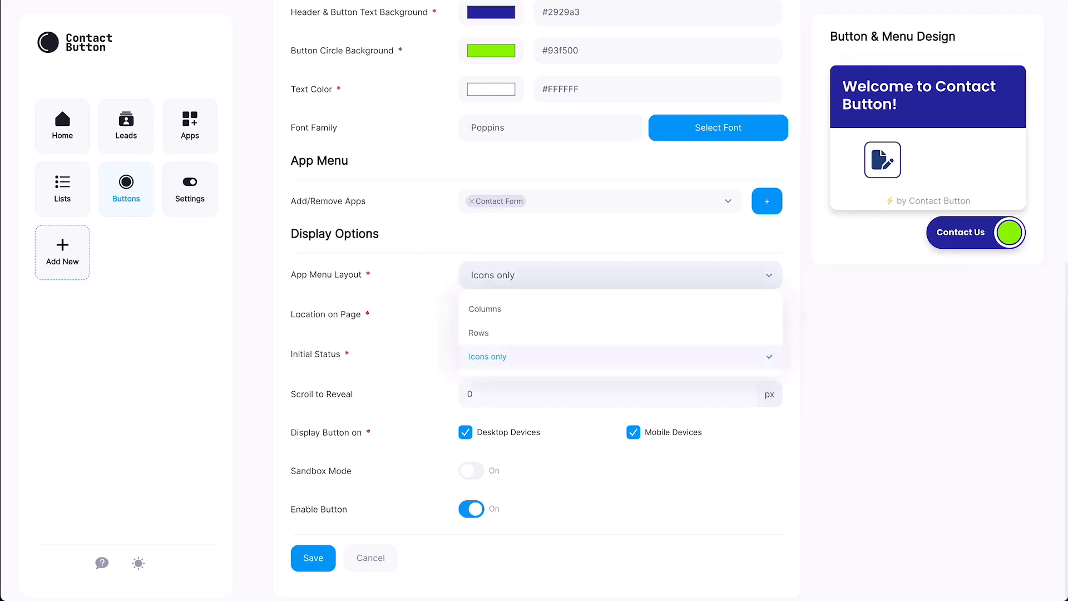
pyautogui.click(486, 307)
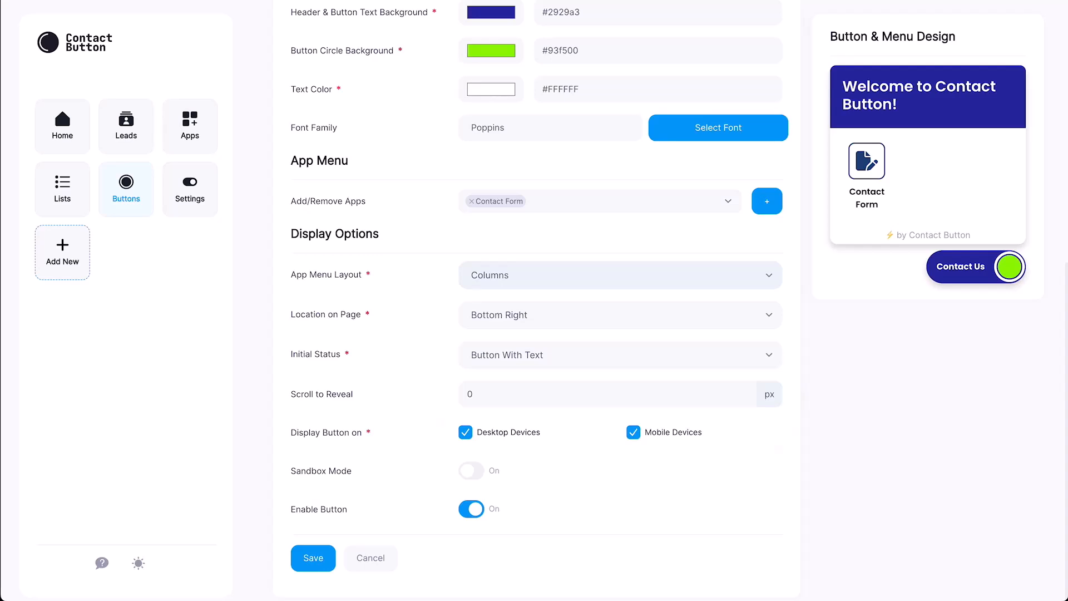
pyautogui.click(621, 355)
# Make the button start circle-only, reveal at 20 px, hide on mobile, and save it.
pyautogui.click(502, 413)
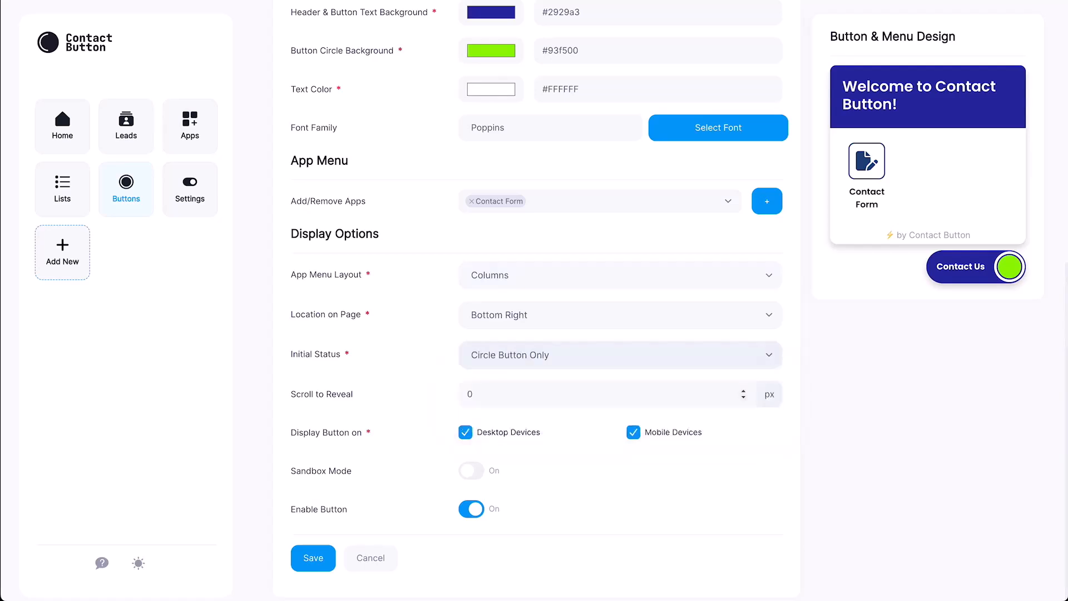
pyautogui.click(468, 394)
pyautogui.write('2')
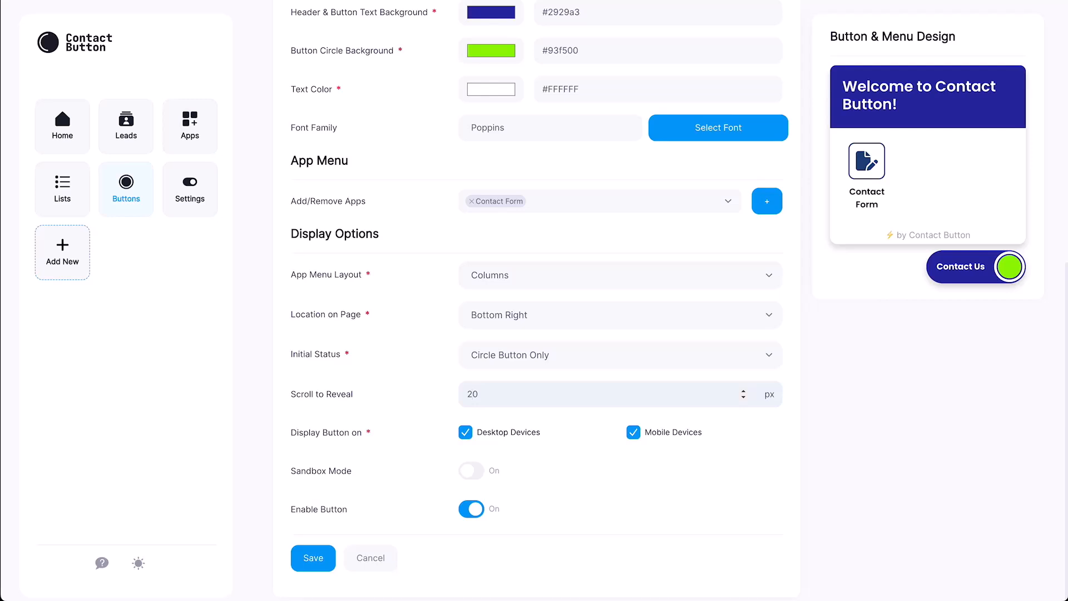
pyautogui.click(633, 432)
pyautogui.click(471, 509)
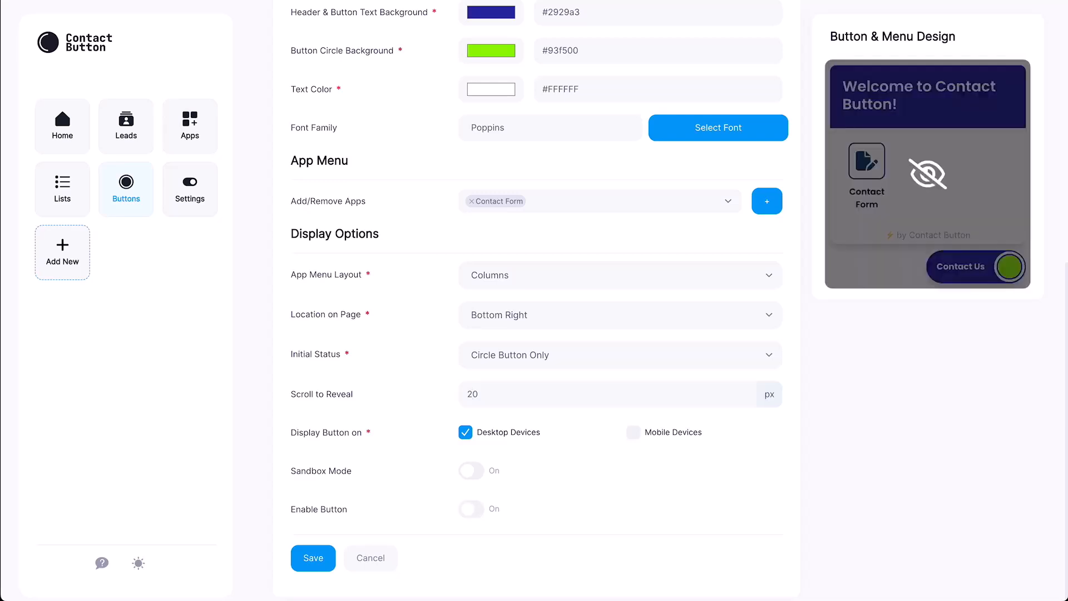
pyautogui.click(471, 509)
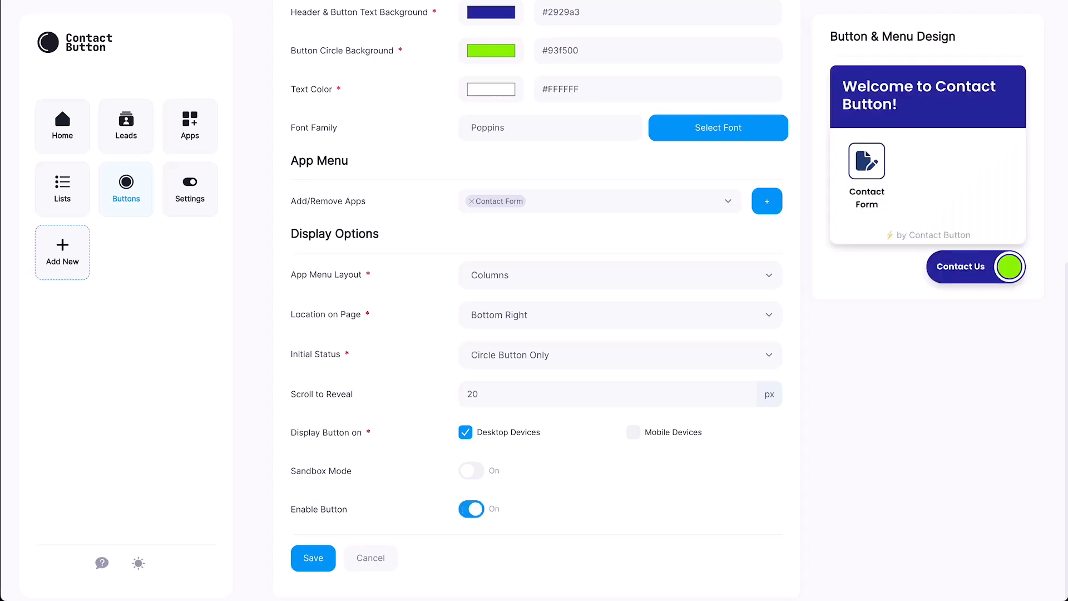
pyautogui.click(313, 558)
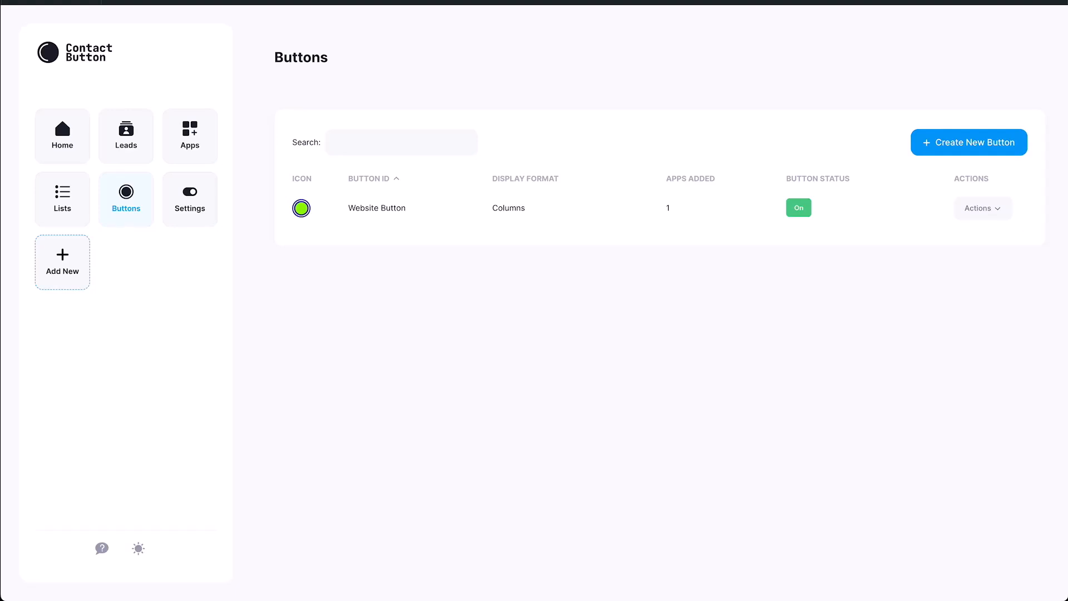
# Open Settings on the Test & Install tab for the Website Button.
pyautogui.click(190, 199)
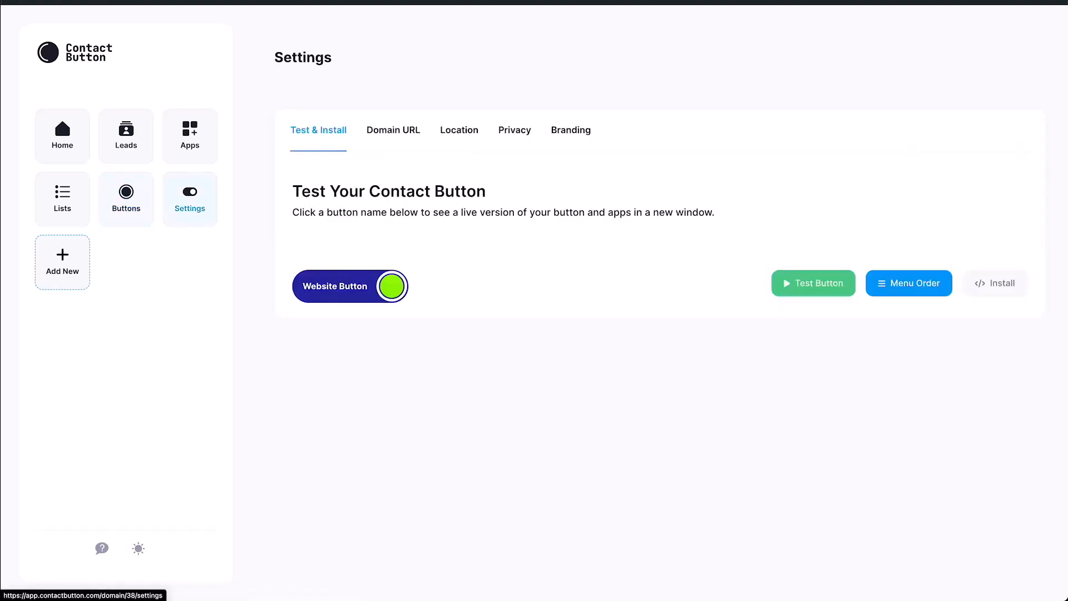